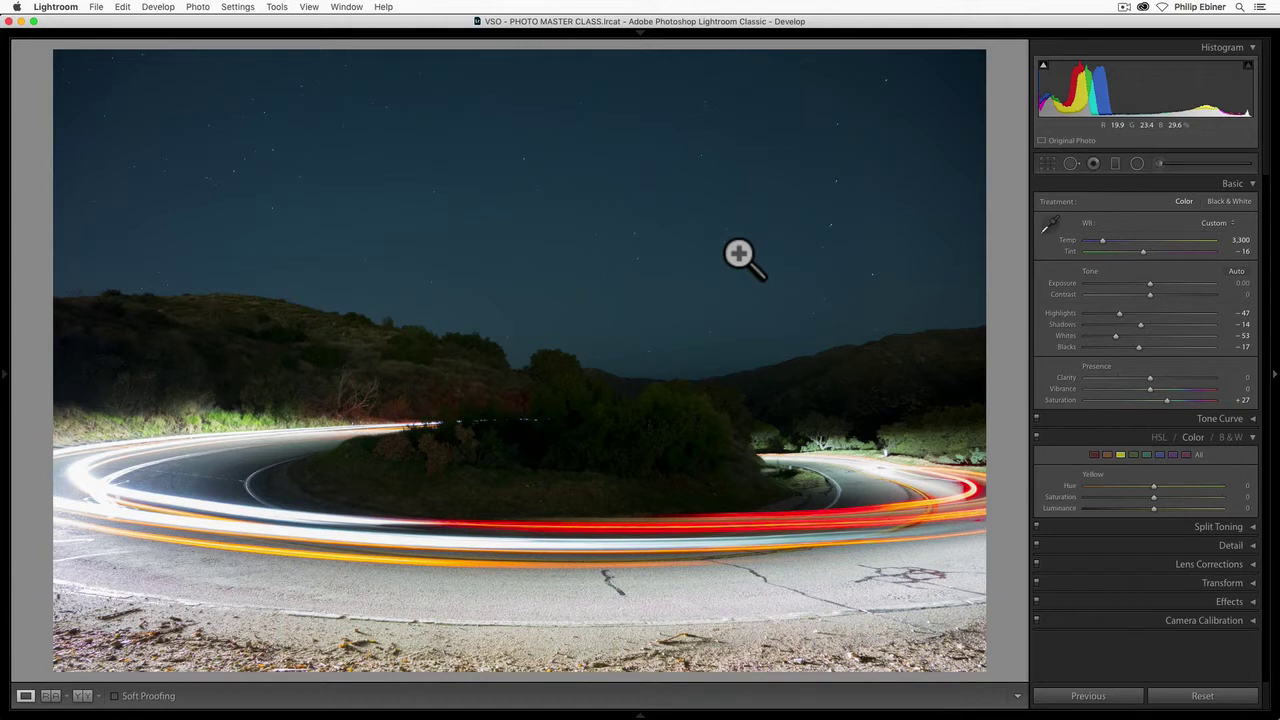
- Collapse the color adjustments, expand the Detail settings, and aim the detail preview at the dark tree edge against the sky
click(1252, 437)
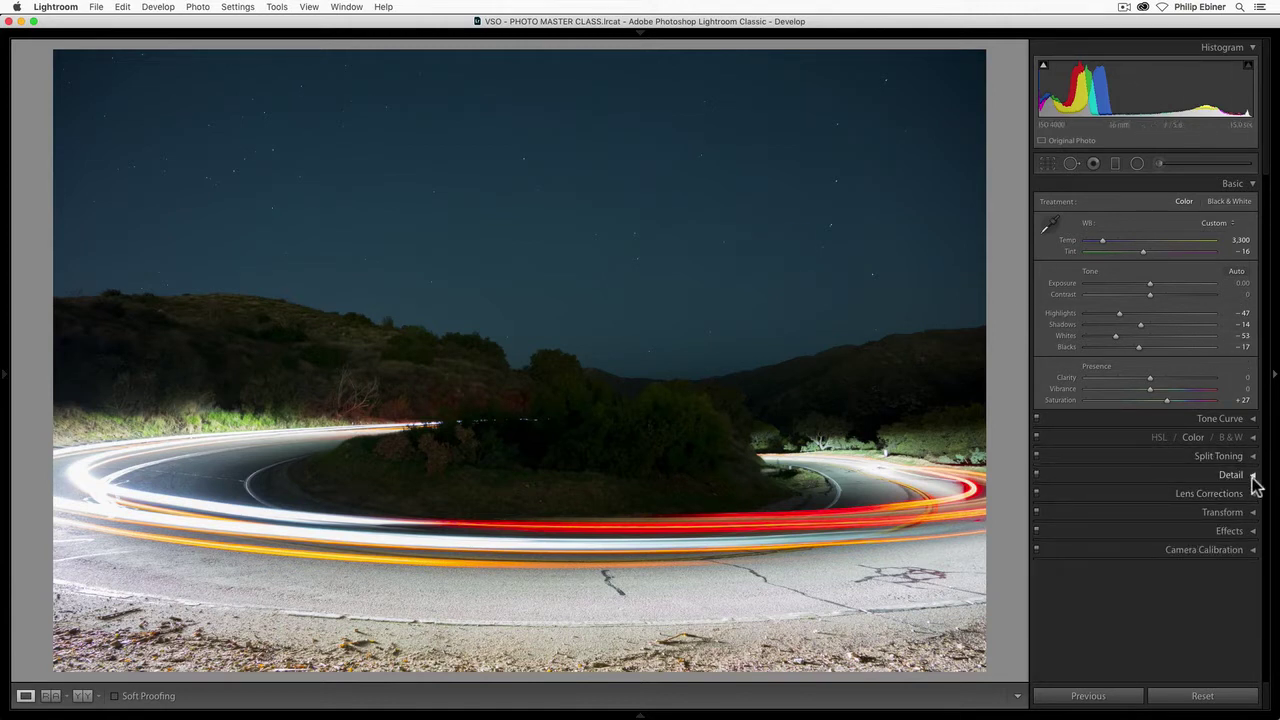
click(1254, 479)
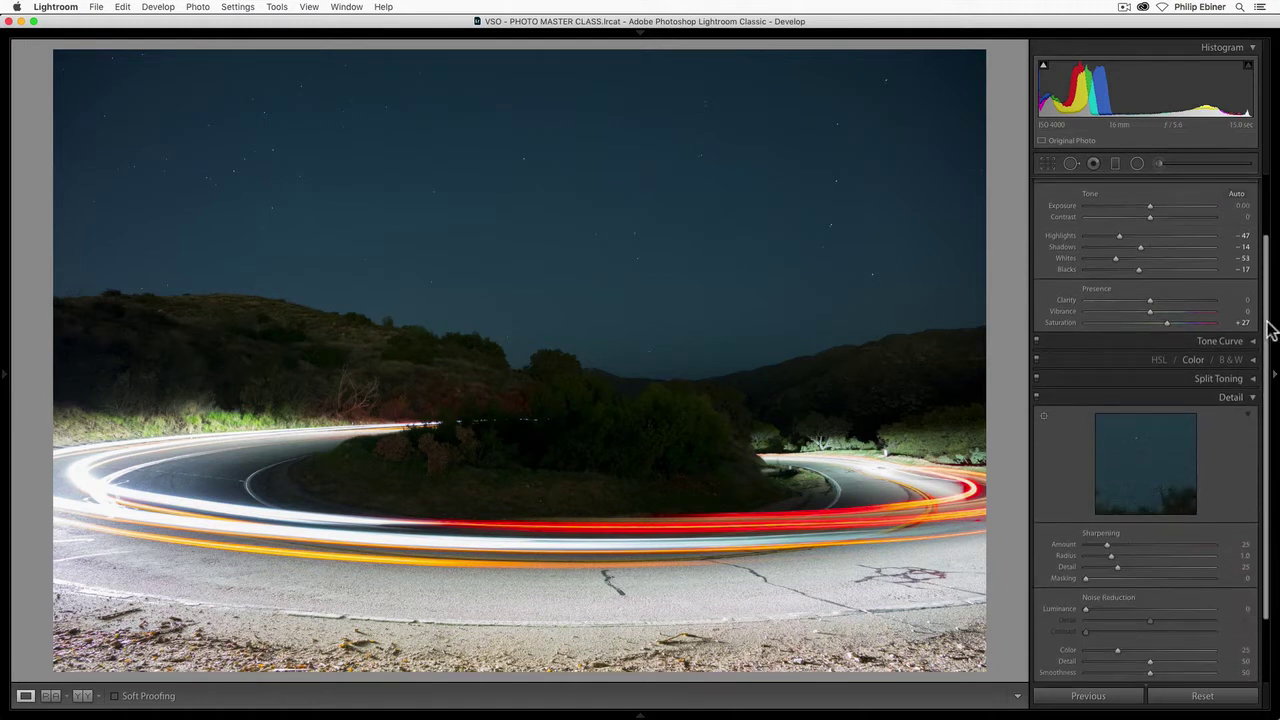
drag(1267, 327, 1268, 398)
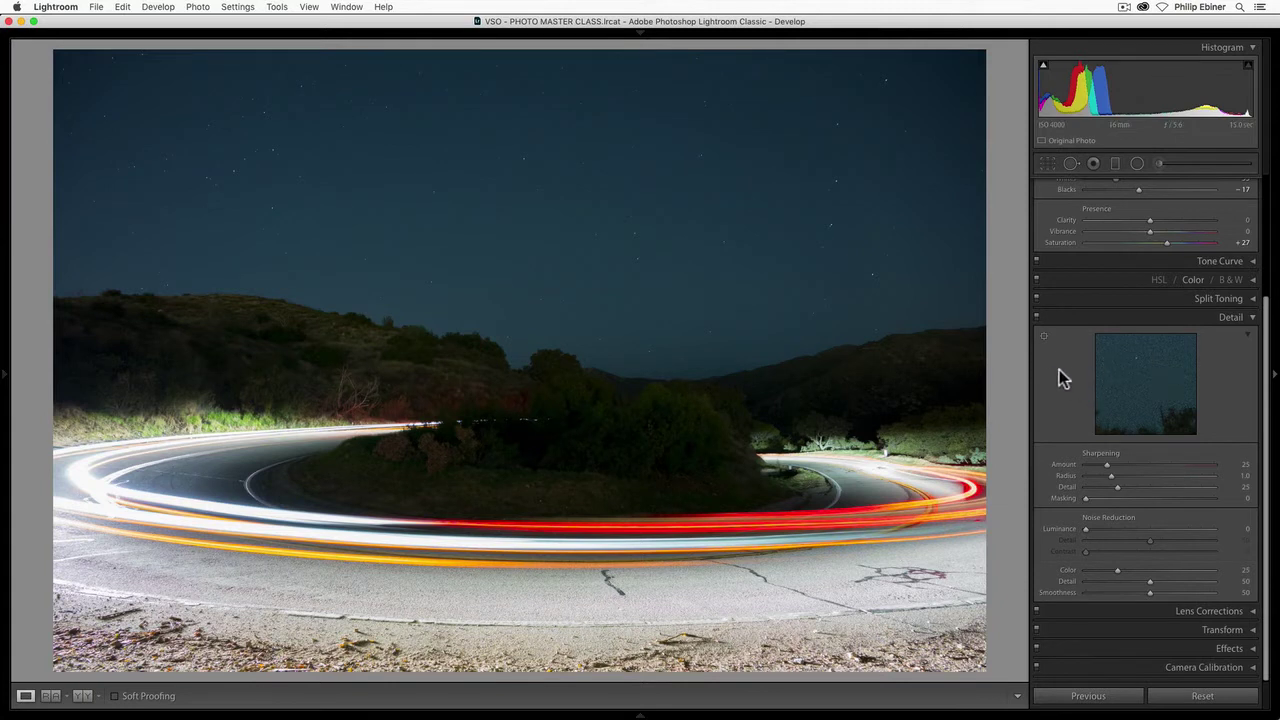
click(1044, 337)
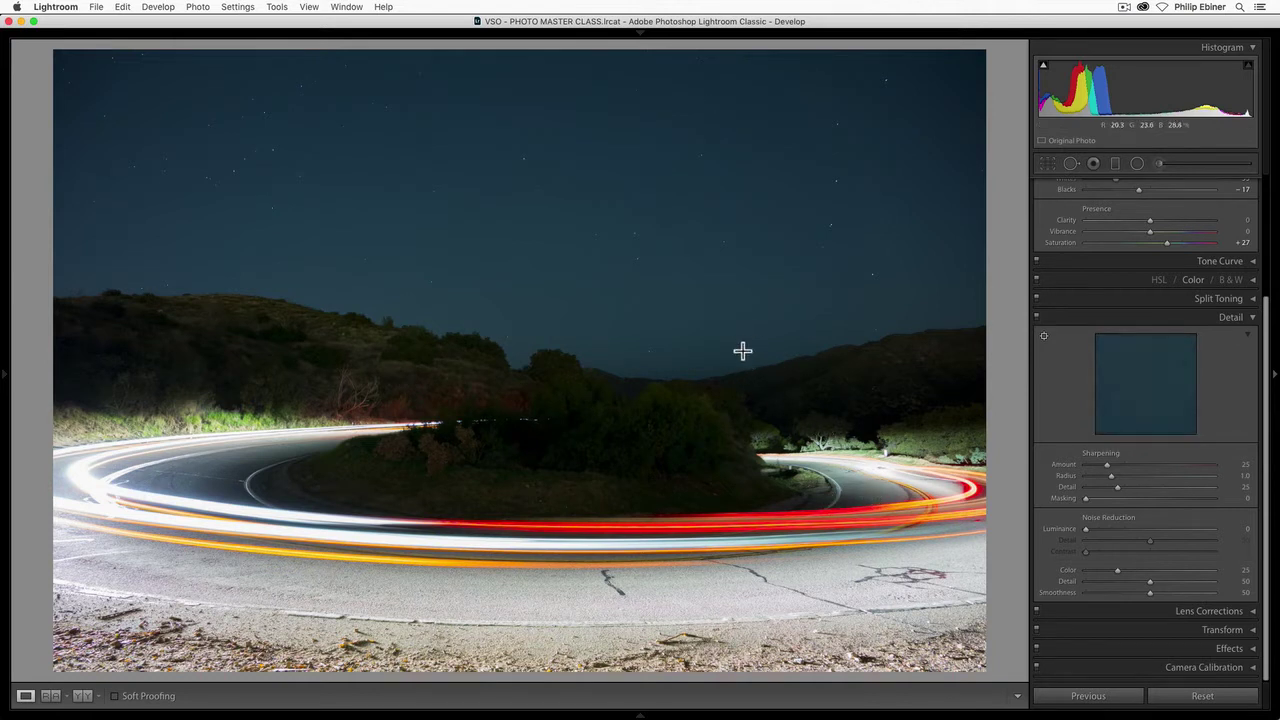
click(509, 354)
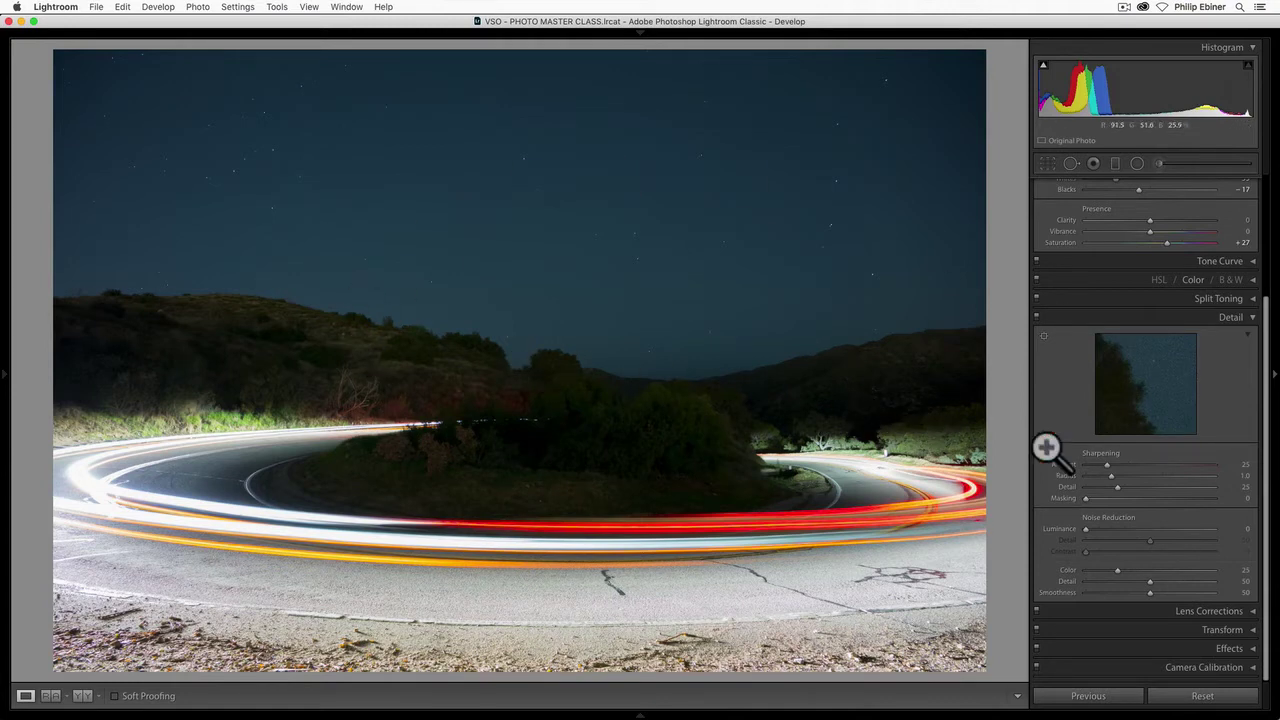
- Examine the night photo at full magnification for noise in the sky, trees and hills
click(598, 262)
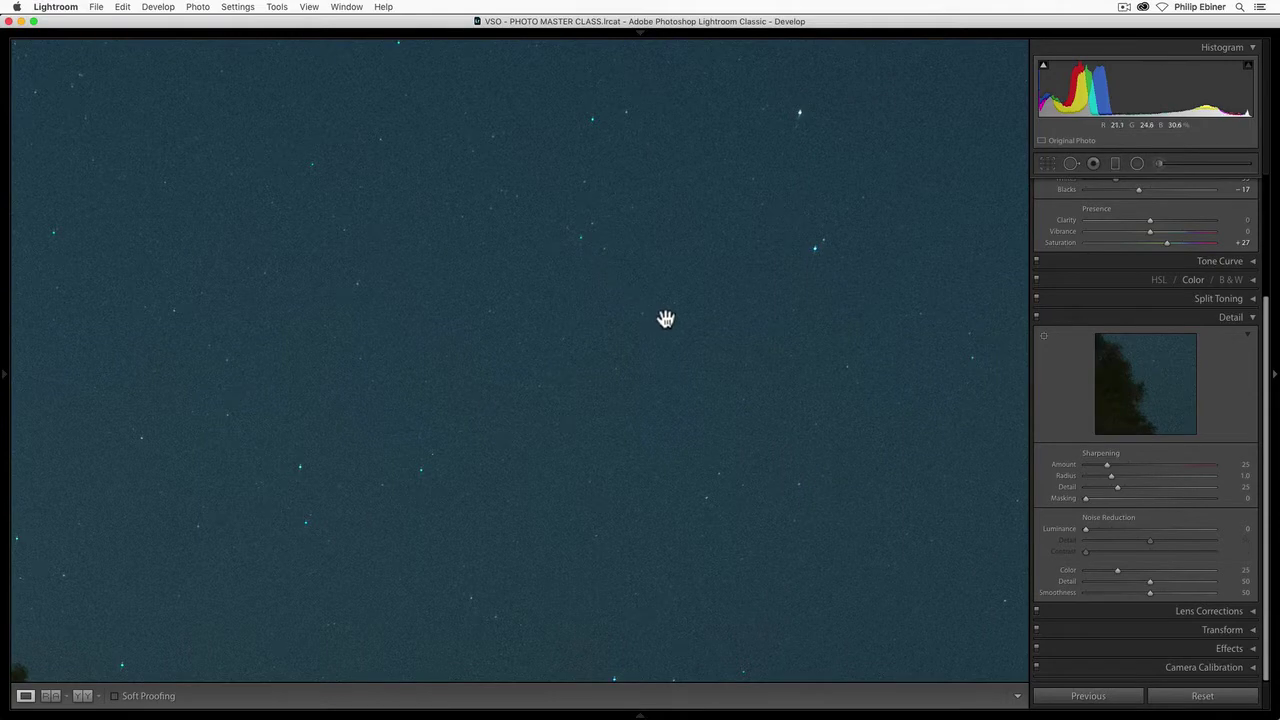
scroll(666, 317, down, 10)
scroll(657, 237, up, 3)
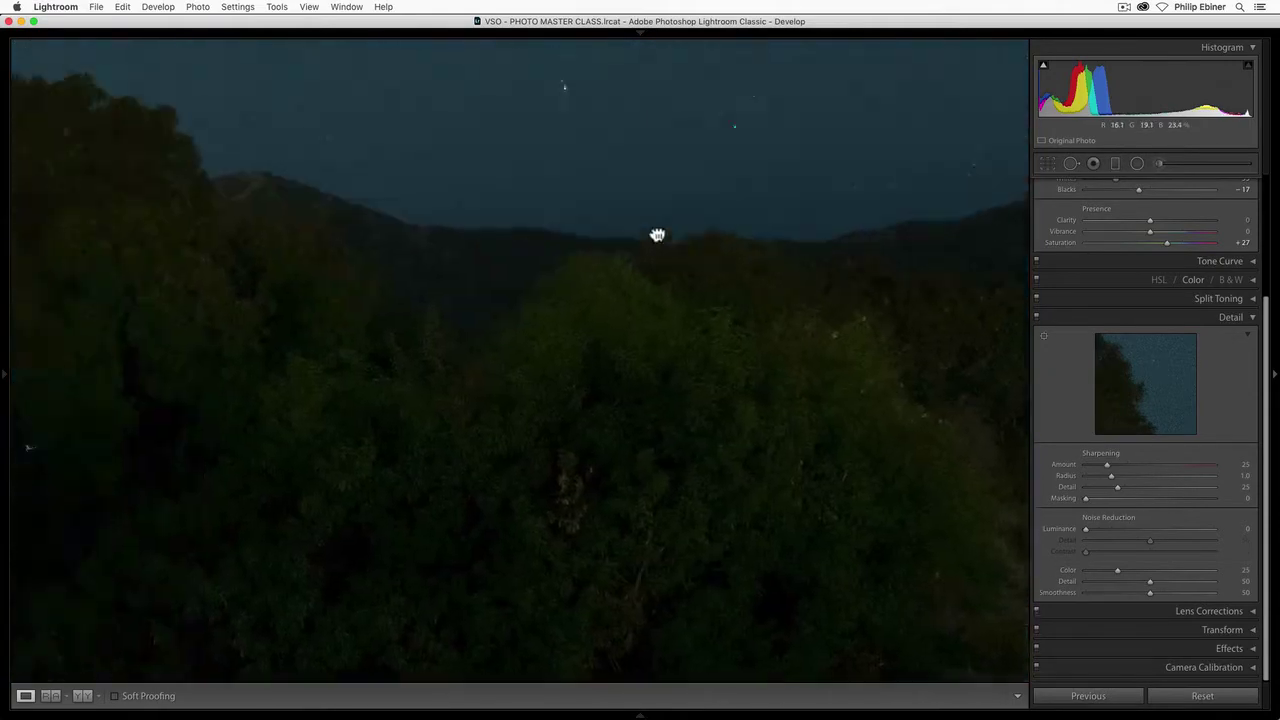
key(space)
key(space)
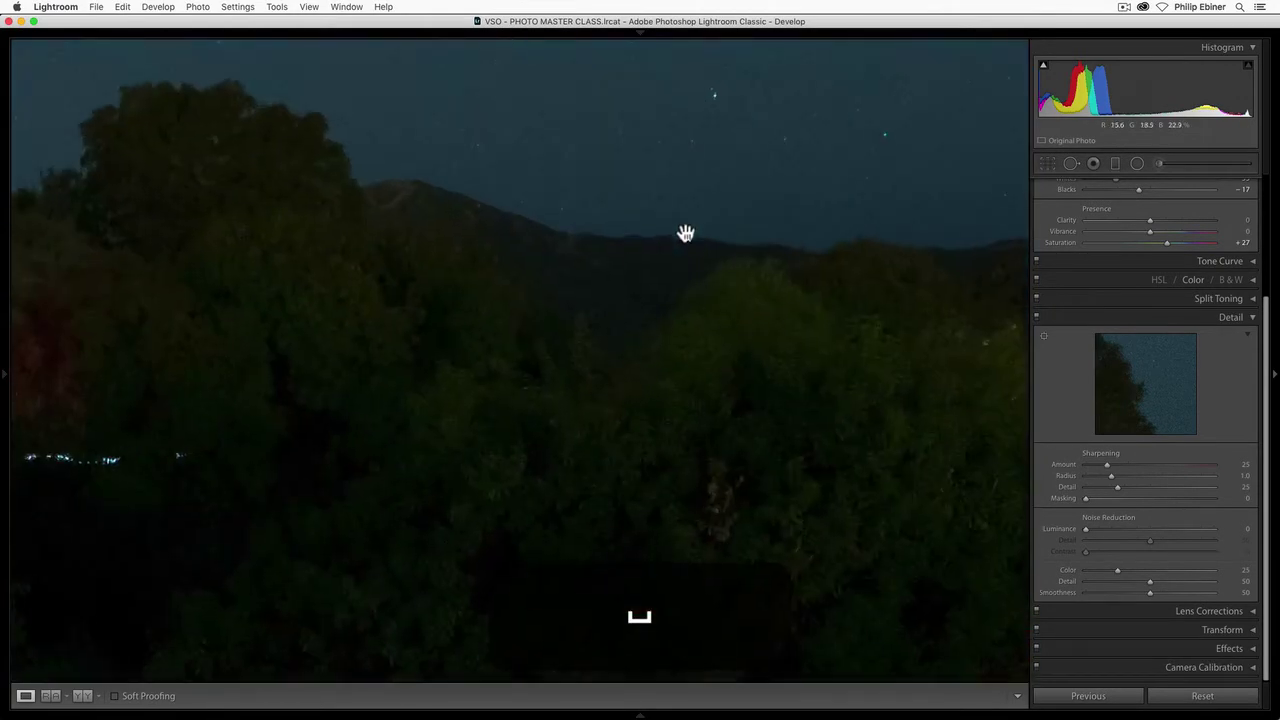
key(space)
key(space)
drag(686, 171, 760, 454)
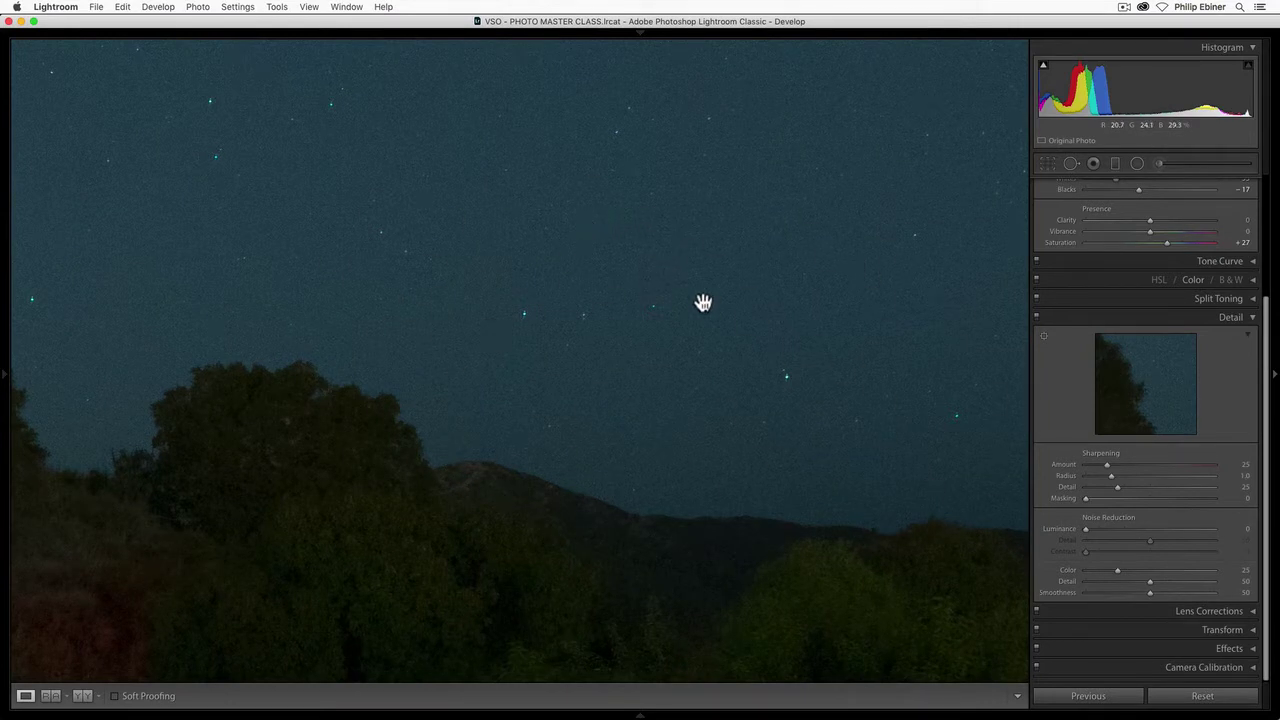
drag(743, 237, 774, 306)
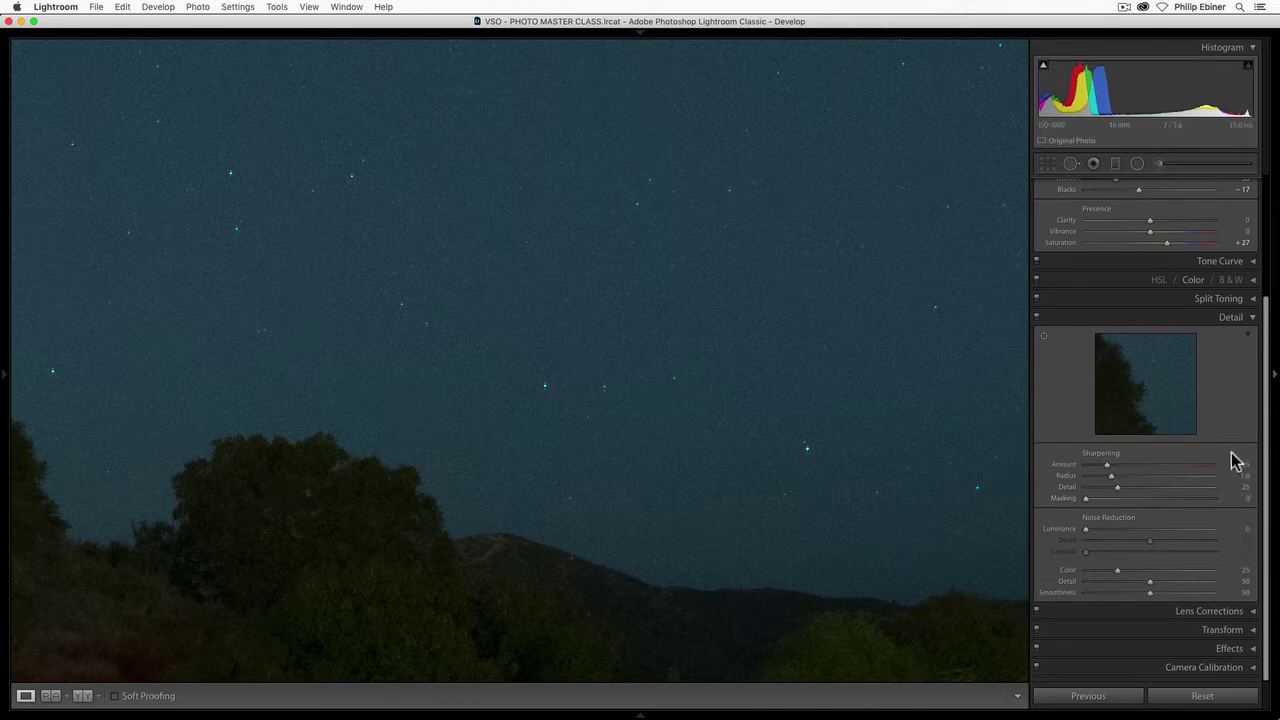
click(888, 377)
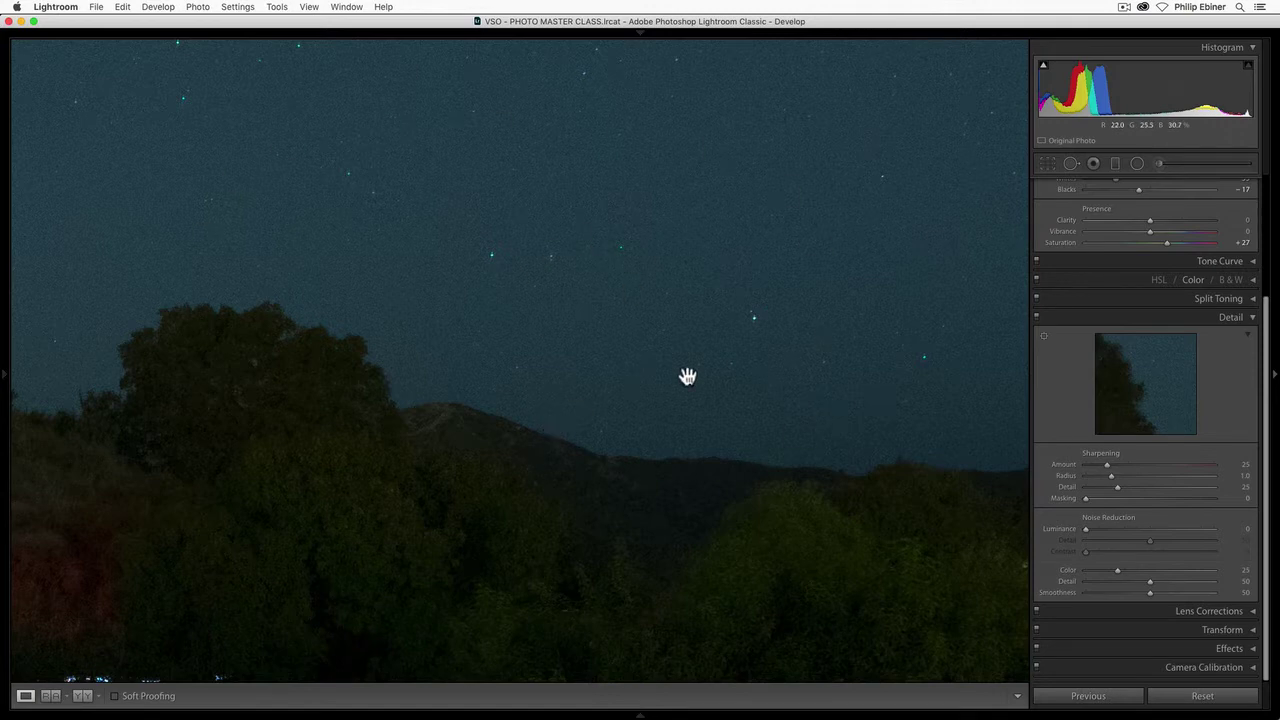
- Try luminance noise reduction at 99 and inspect its effect on the trees and hillside
drag(1090, 527, 1125, 537)
drag(1160, 531, 1213, 537)
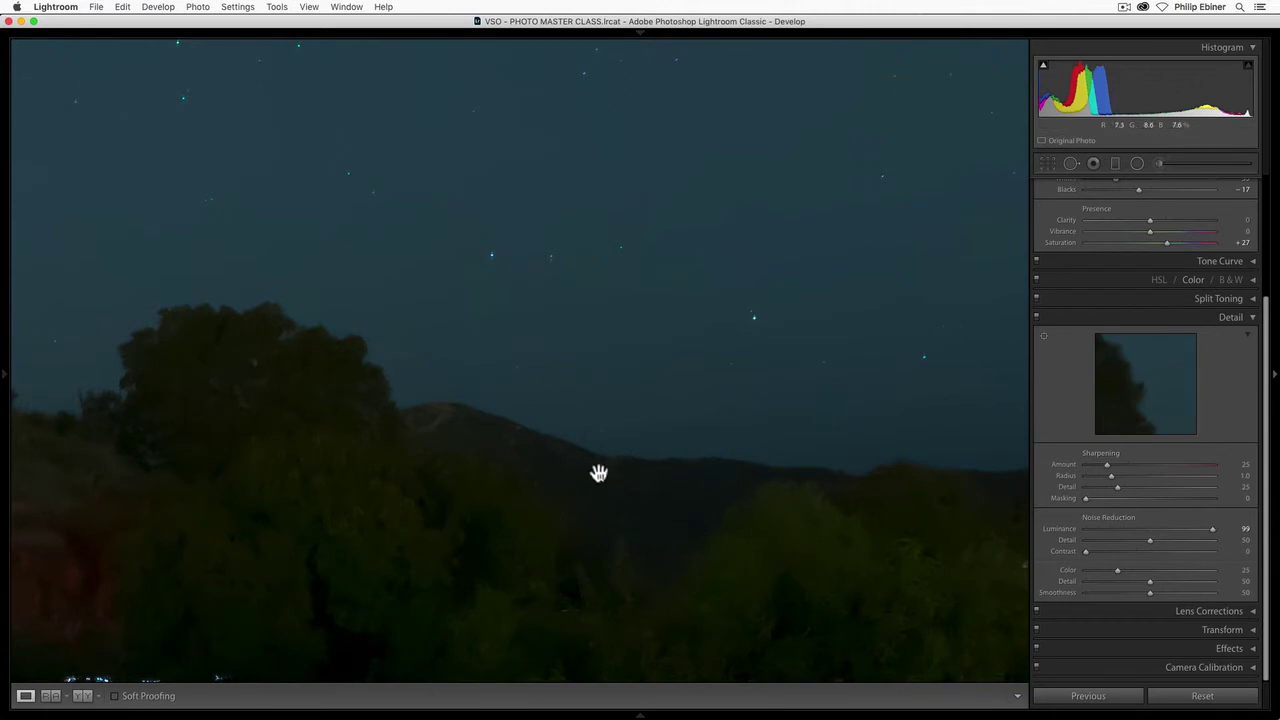
drag(832, 501, 663, 309)
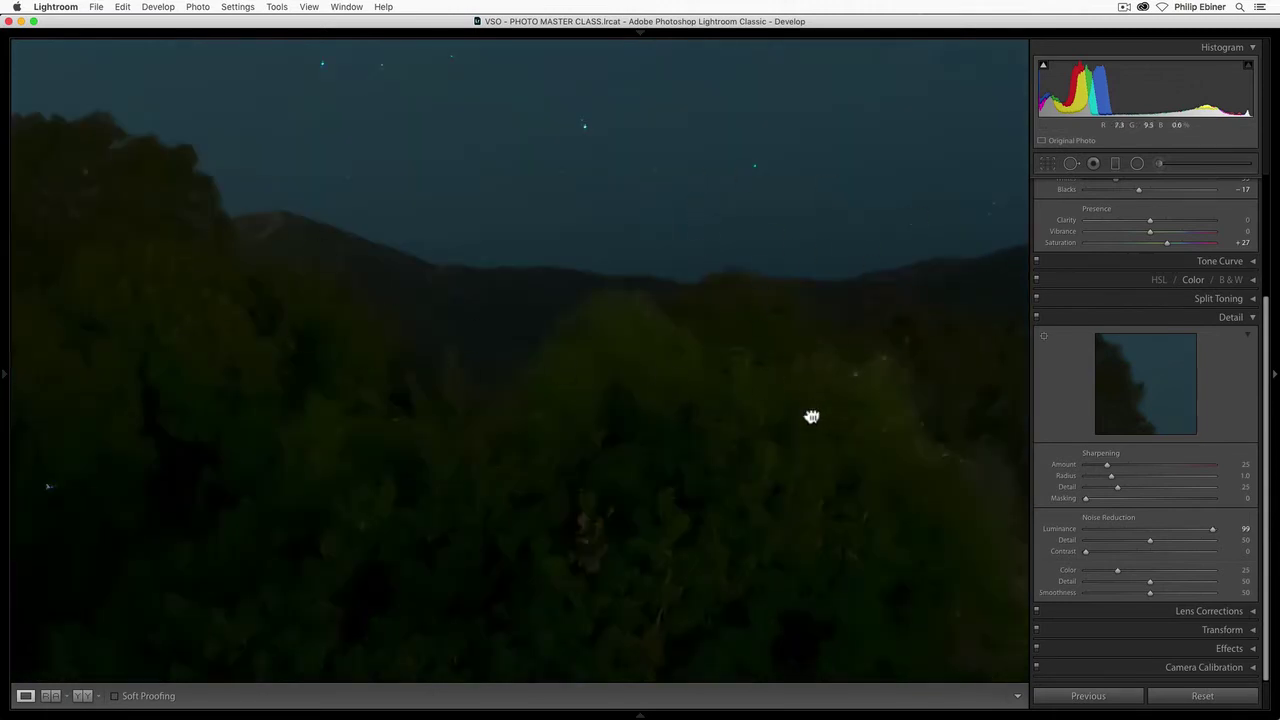
drag(811, 417, 363, 214)
drag(437, 240, 563, 417)
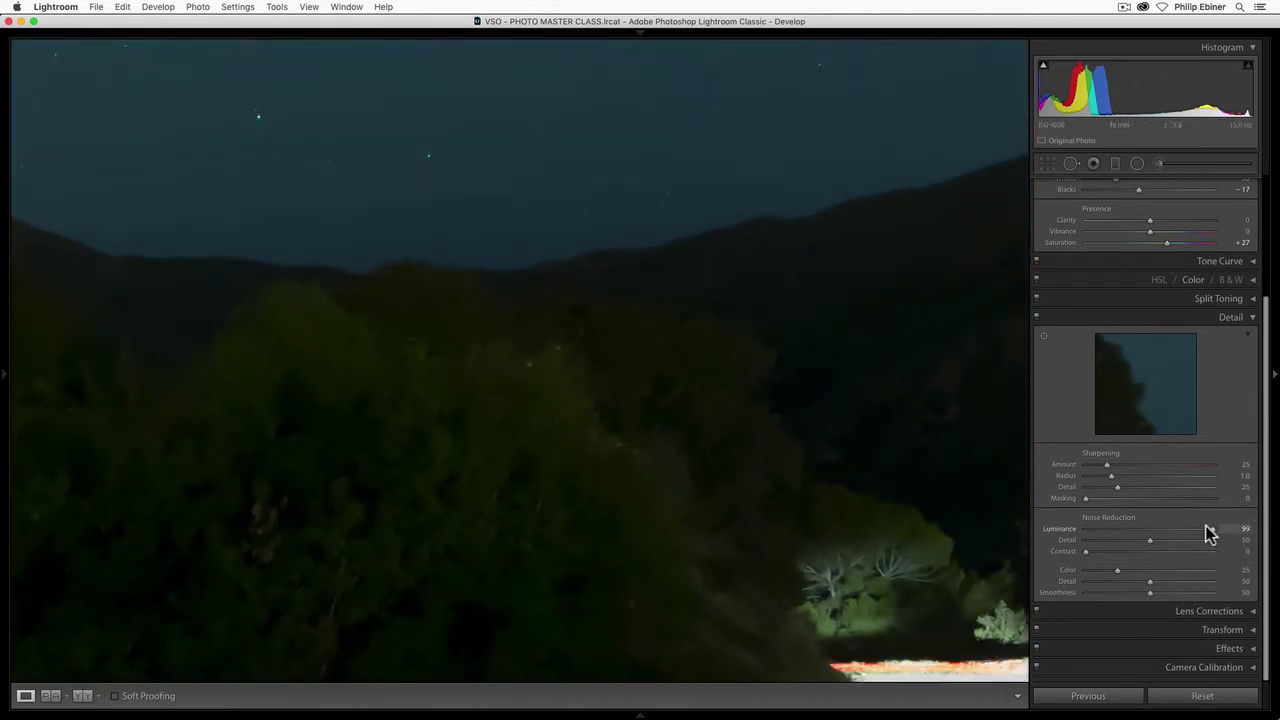
- Set the luminance noise reduction to 20 and inspect the sky, hills and lit roadside trees
drag(1210, 529, 1112, 528)
drag(646, 301, 654, 469)
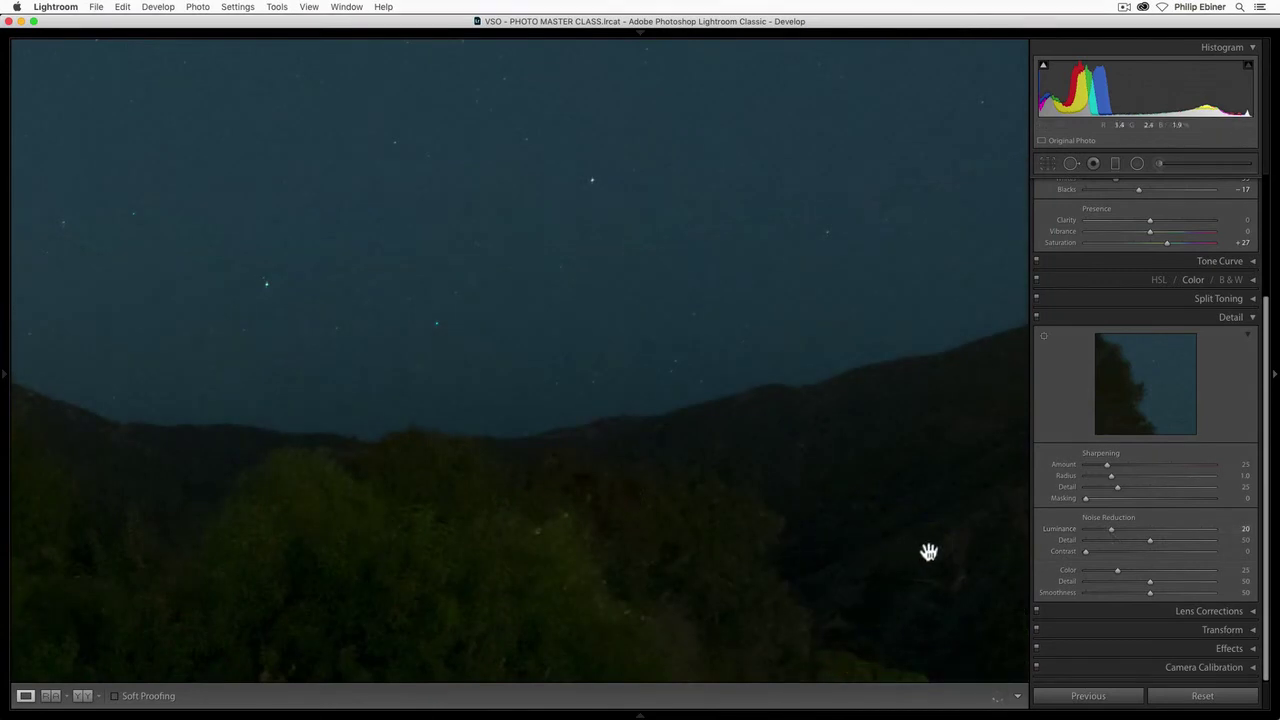
drag(877, 514, 569, 254)
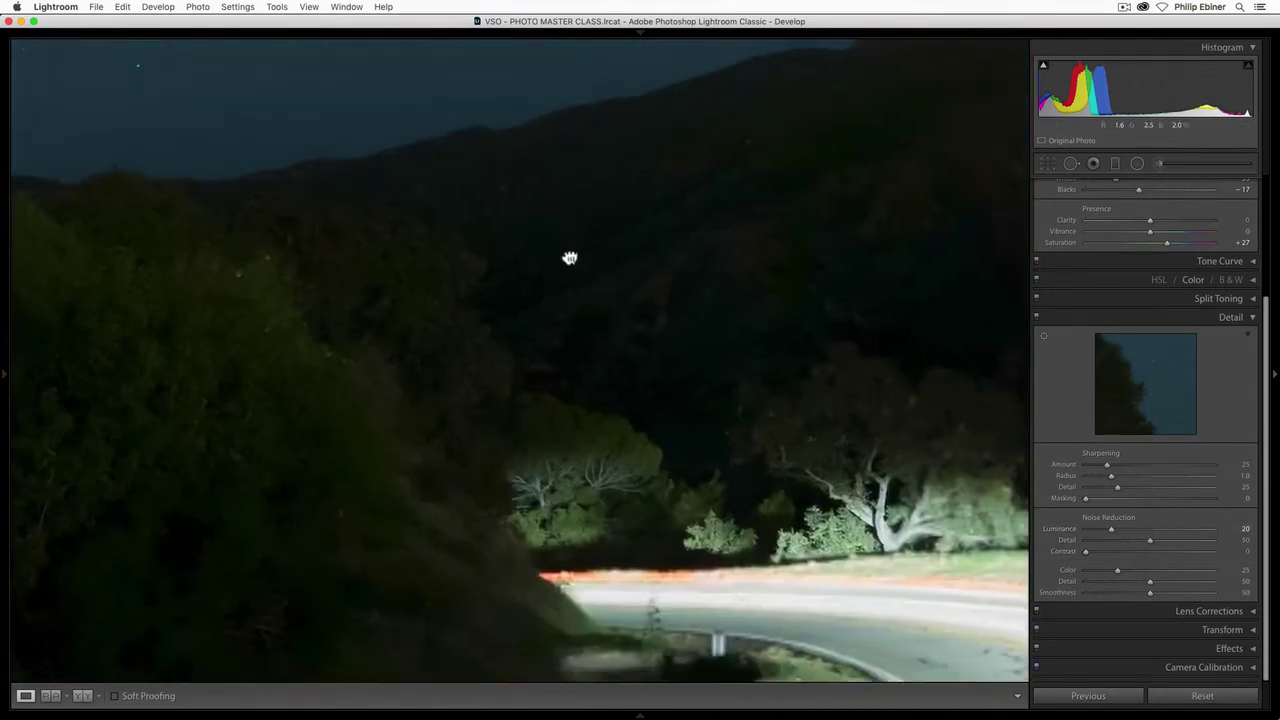
drag(890, 533, 609, 426)
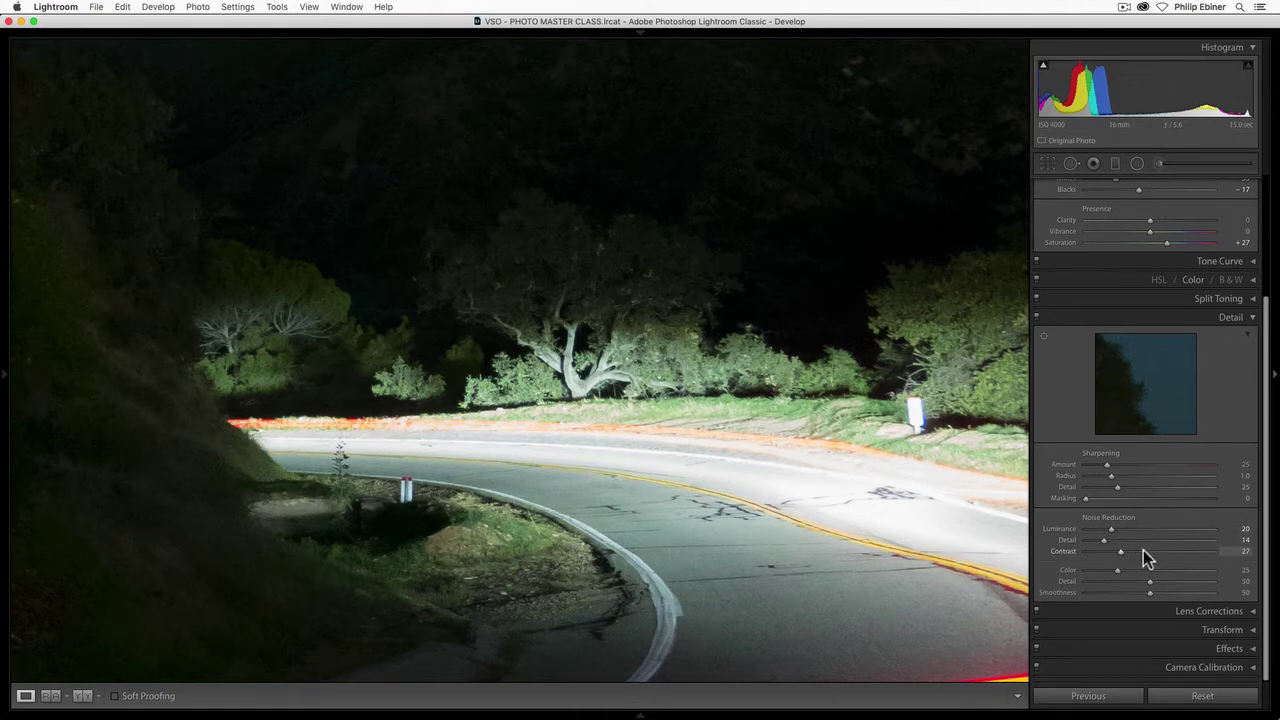
- Set the luminance noise reduction's Detail to 14 and Contrast to 0, checking the sky and hillside
click(1151, 551)
scroll(763, 443, up, 5)
scroll(750, 374, up, 5)
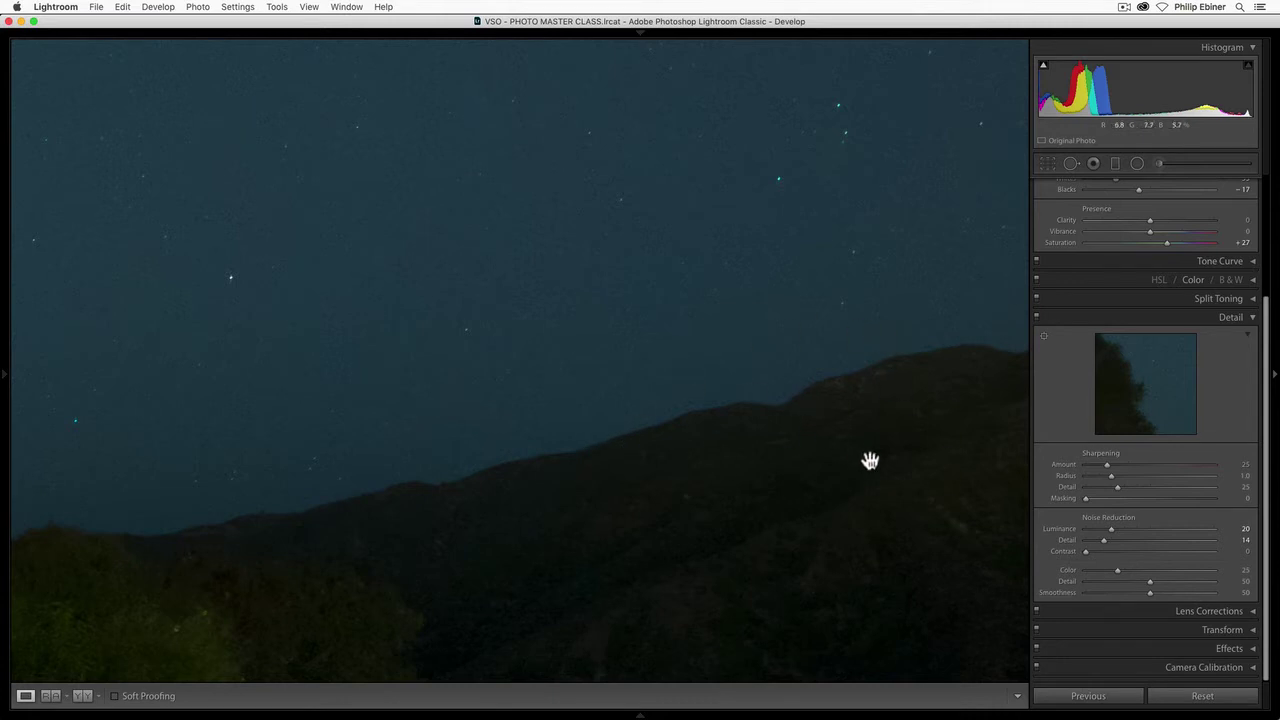
drag(883, 529, 869, 480)
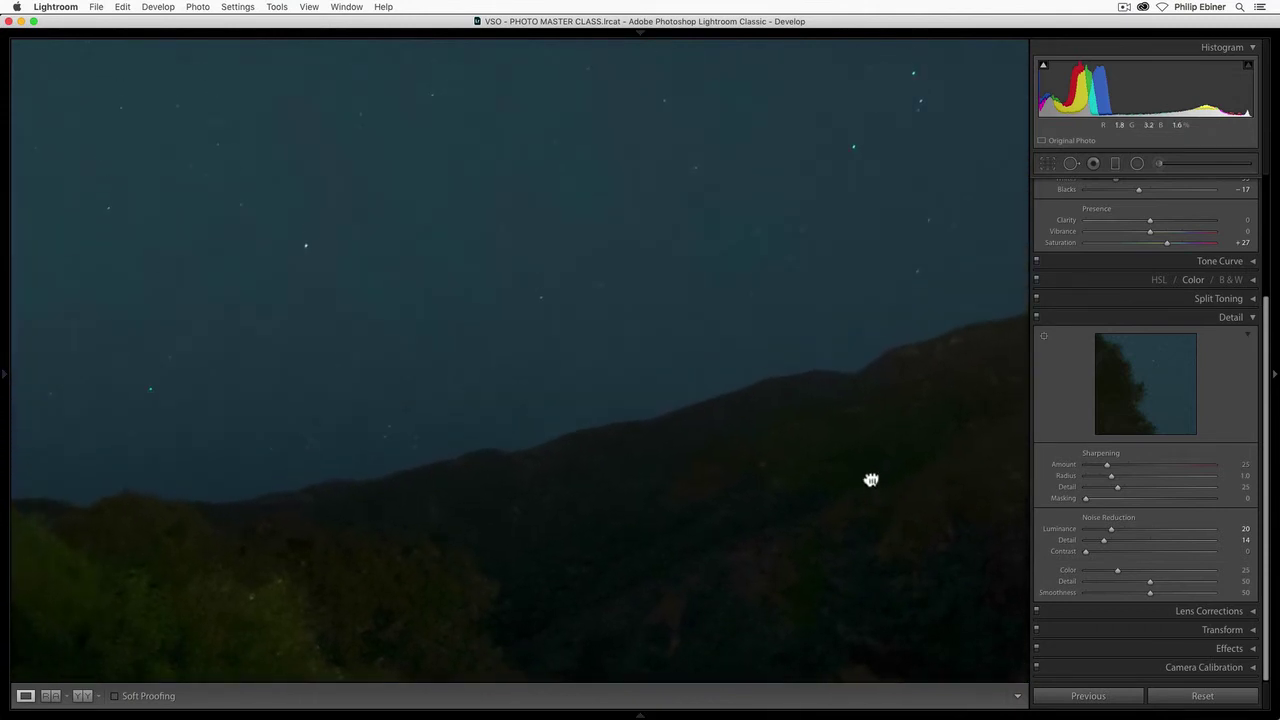
- Try color noise reduction at 0 to compare the color speckling in the sky, and restore it to 25
drag(1116, 571, 1063, 577)
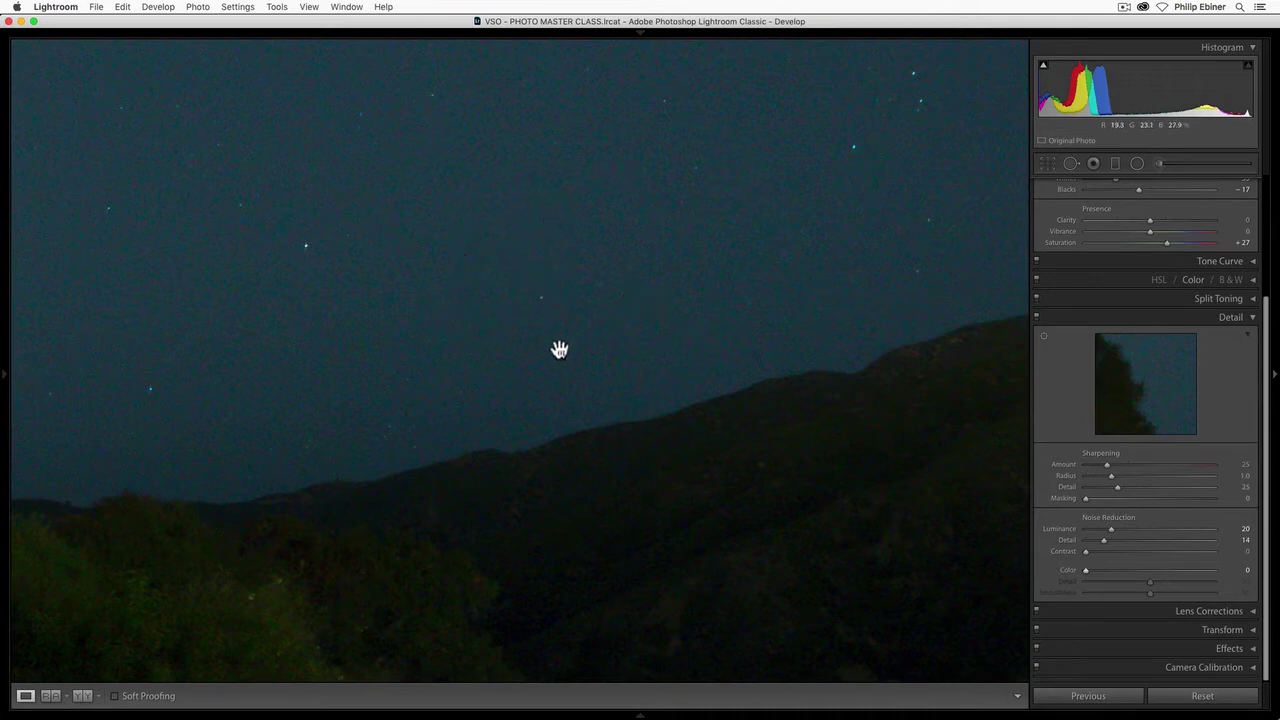
click(1111, 570)
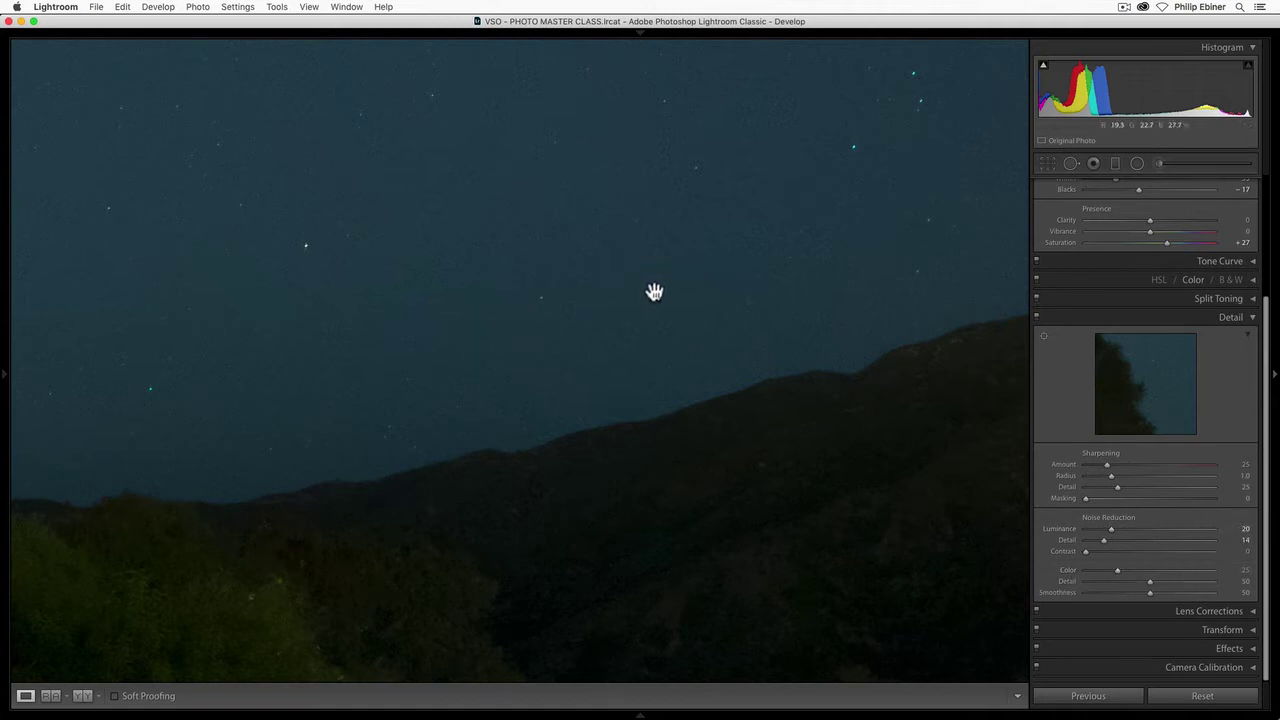
drag(1116, 570, 1036, 572)
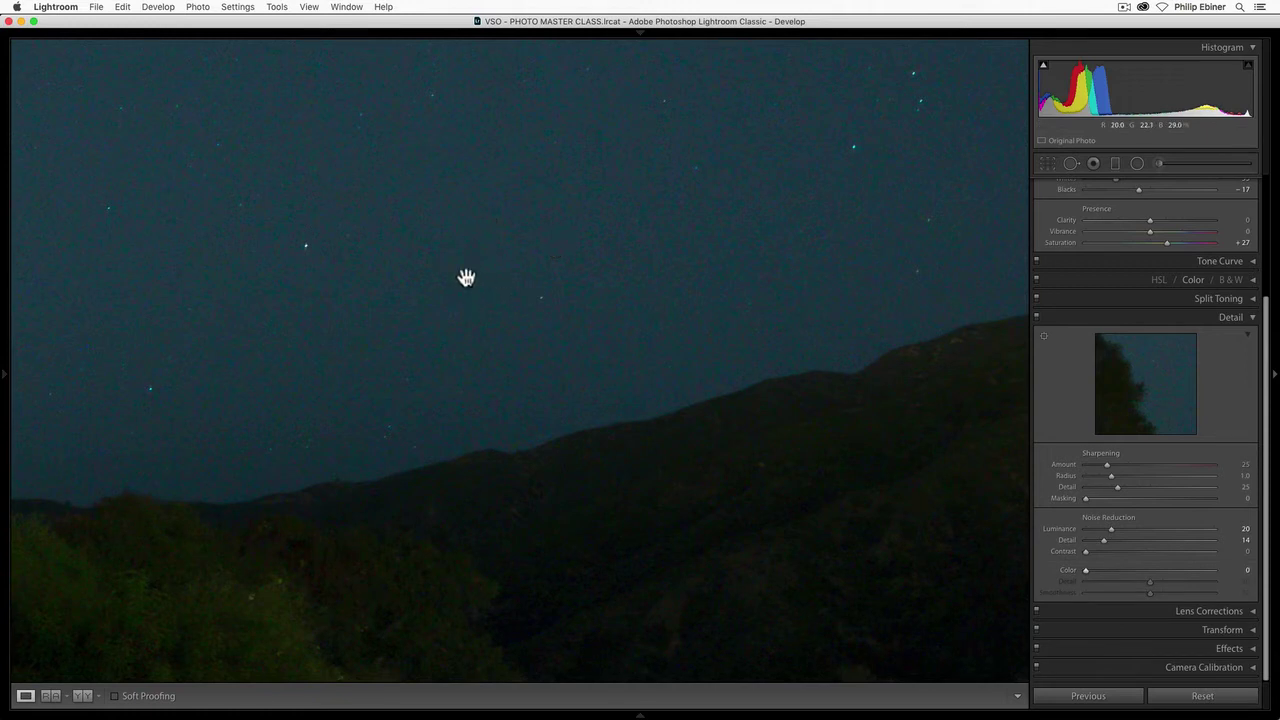
drag(1073, 576, 1117, 568)
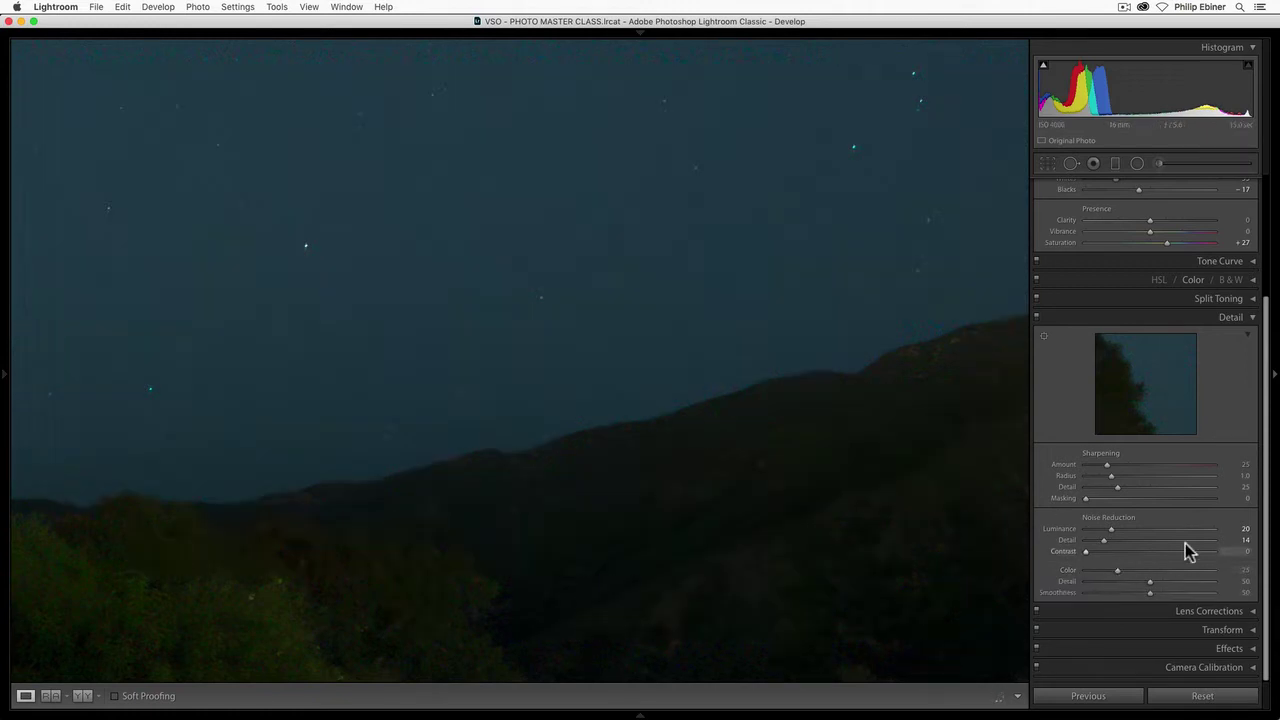
- Fit the night photo in view, reveal the filmstrip, and open the portrait Practice Photo Lightroom Classic CC 1.arw with its Detail settings
click(703, 375)
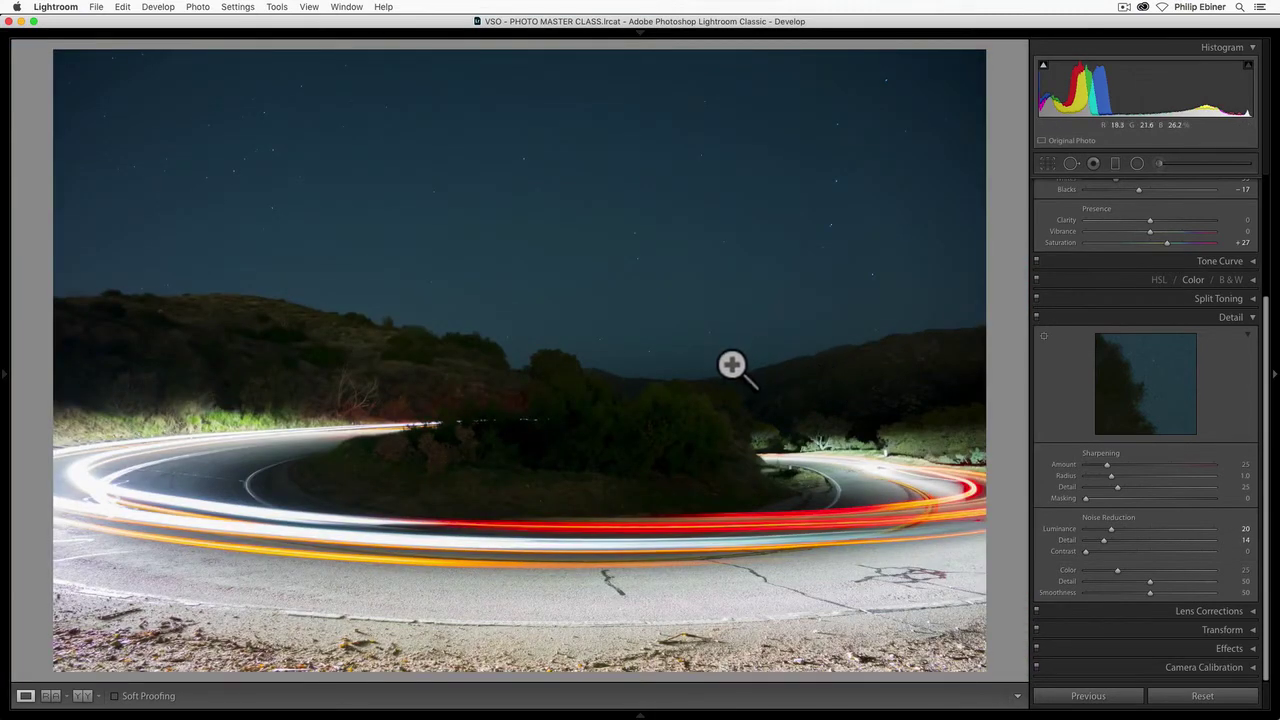
click(640, 713)
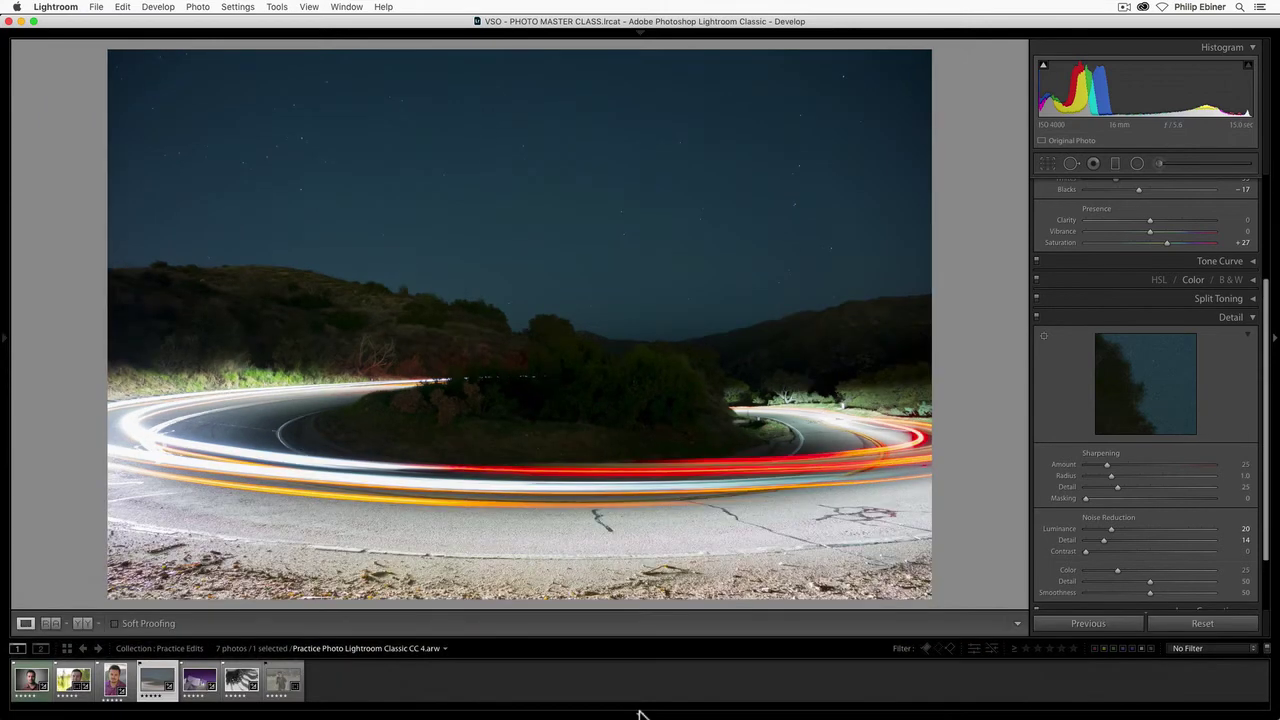
click(30, 681)
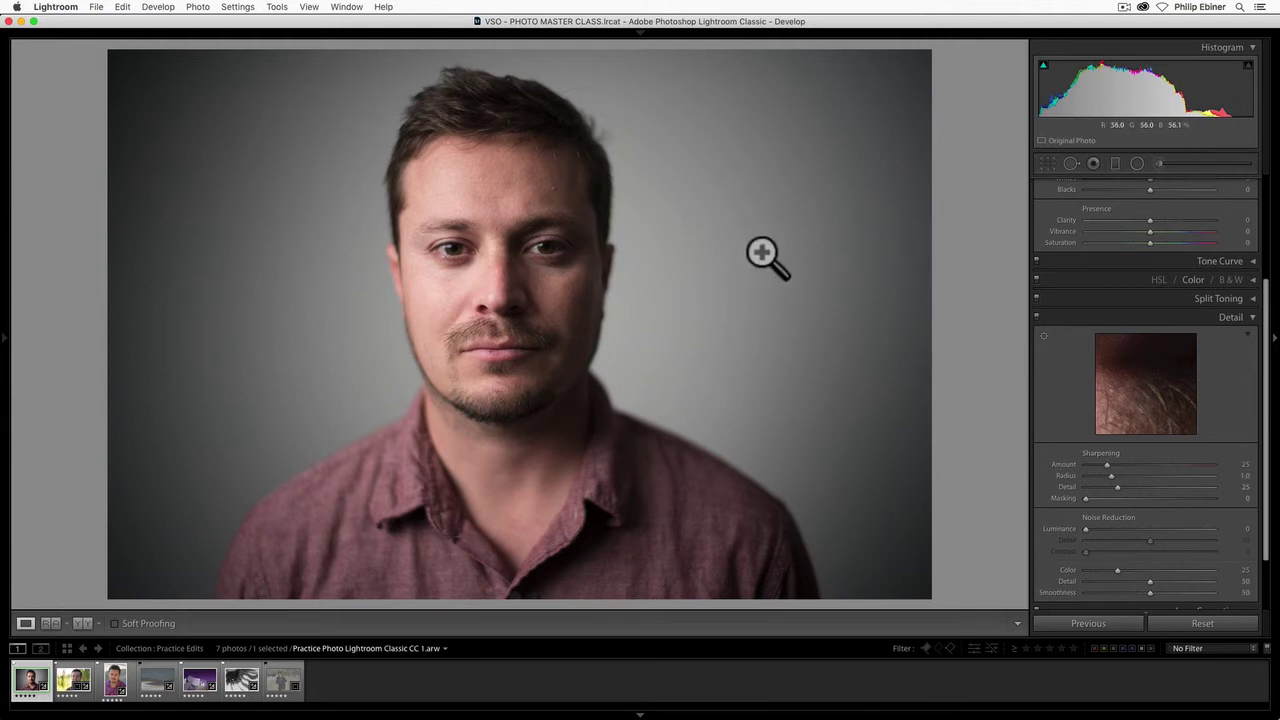
drag(1266, 287, 1266, 330)
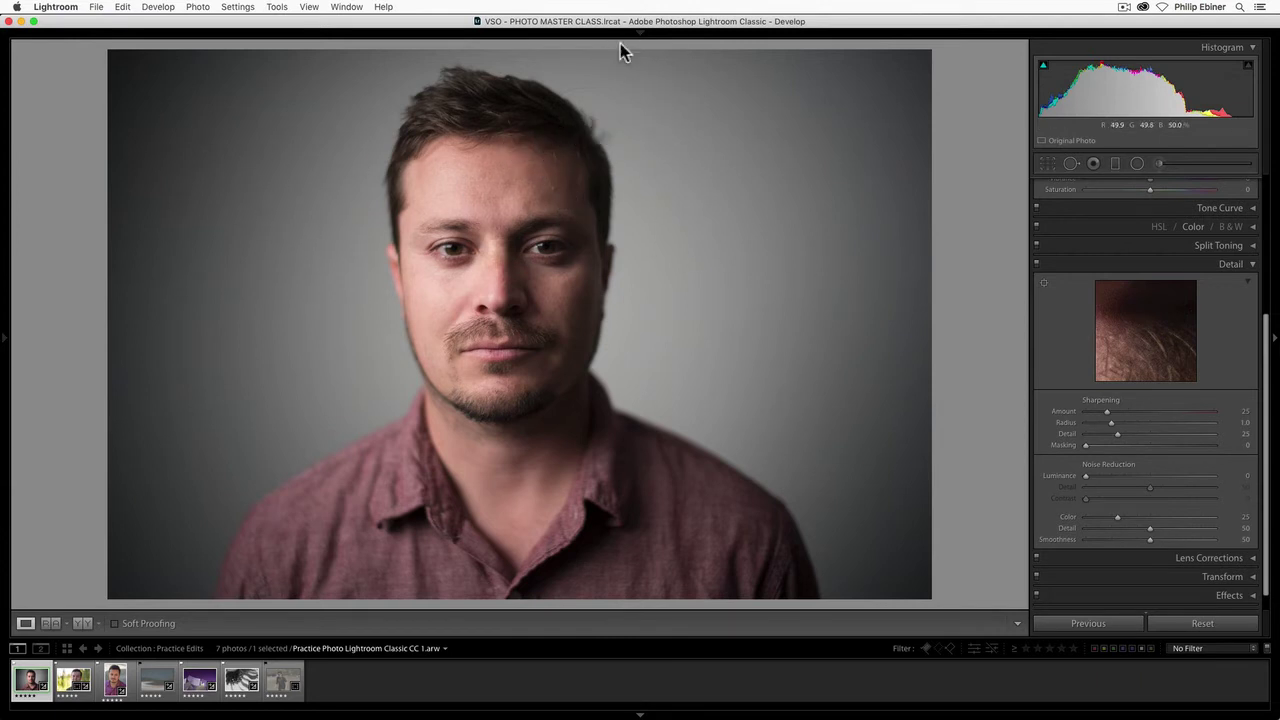
- Look up the portrait's ISO speed rating in its Library metadata
mouse_move(640, 38)
click(912, 52)
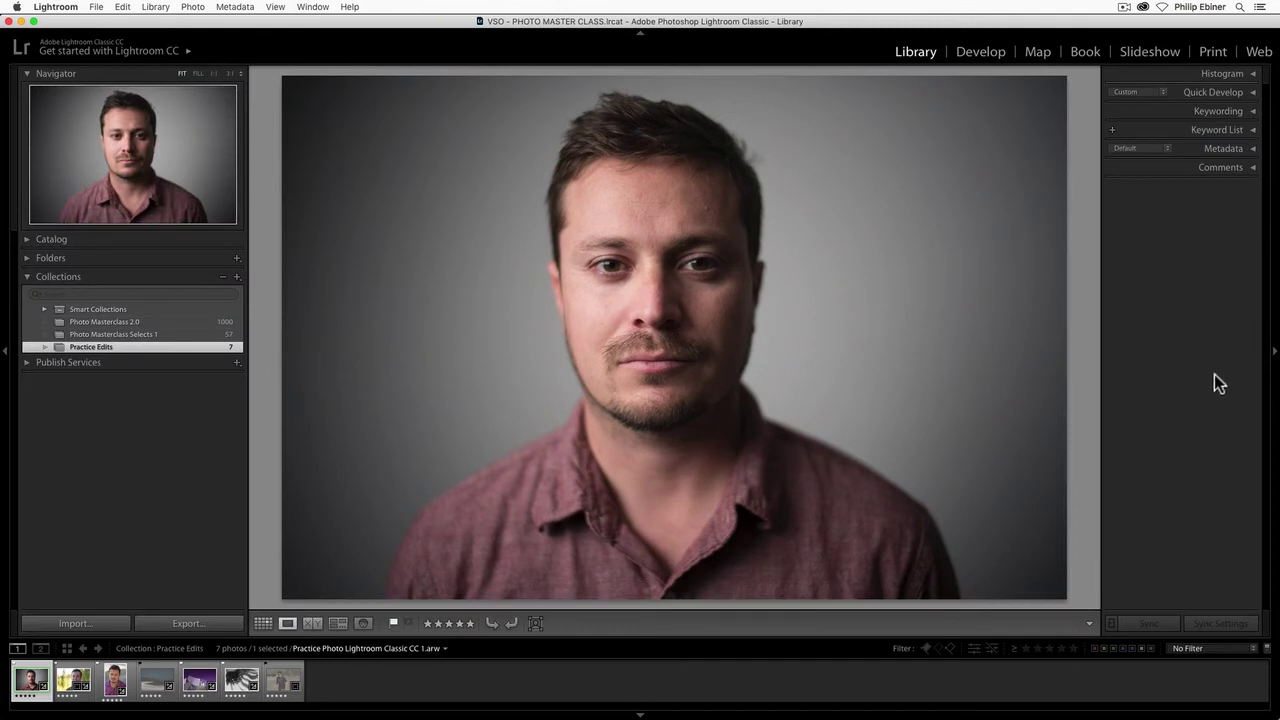
click(1250, 149)
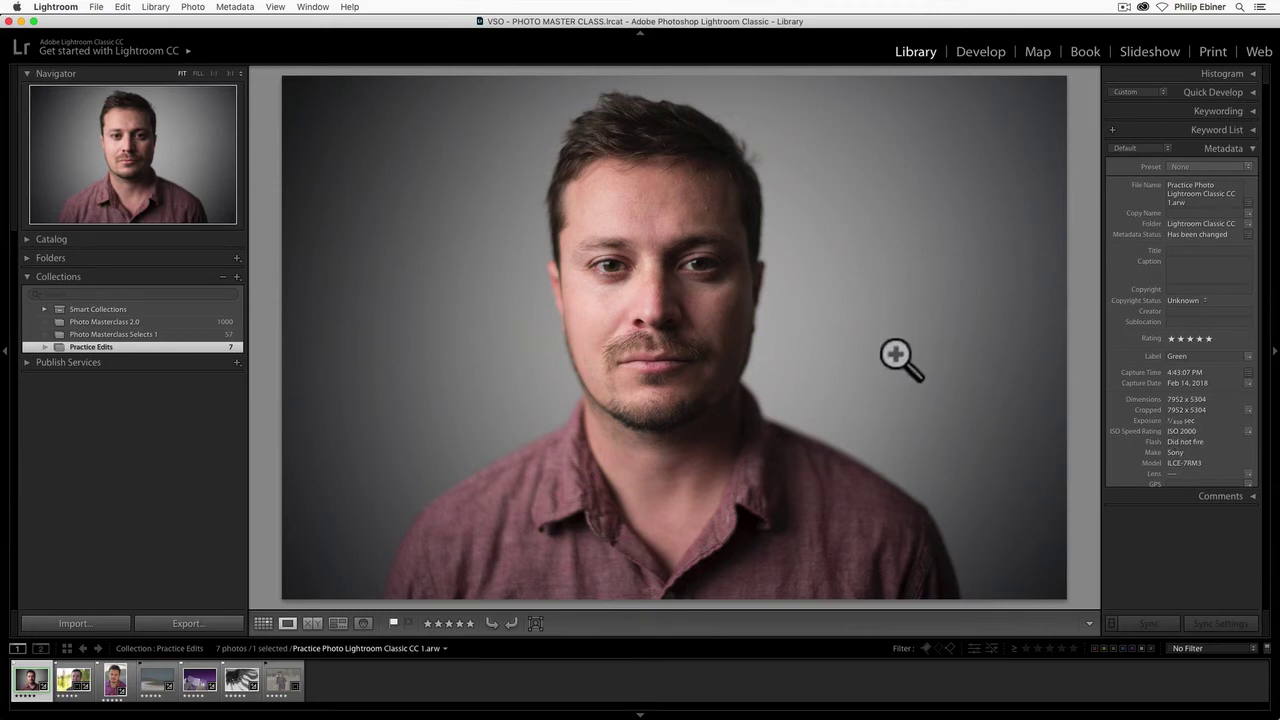
- Return to Develop, enable the info overlay, and set the first line of Loupe Info 1 to Common Photo Settings
click(977, 52)
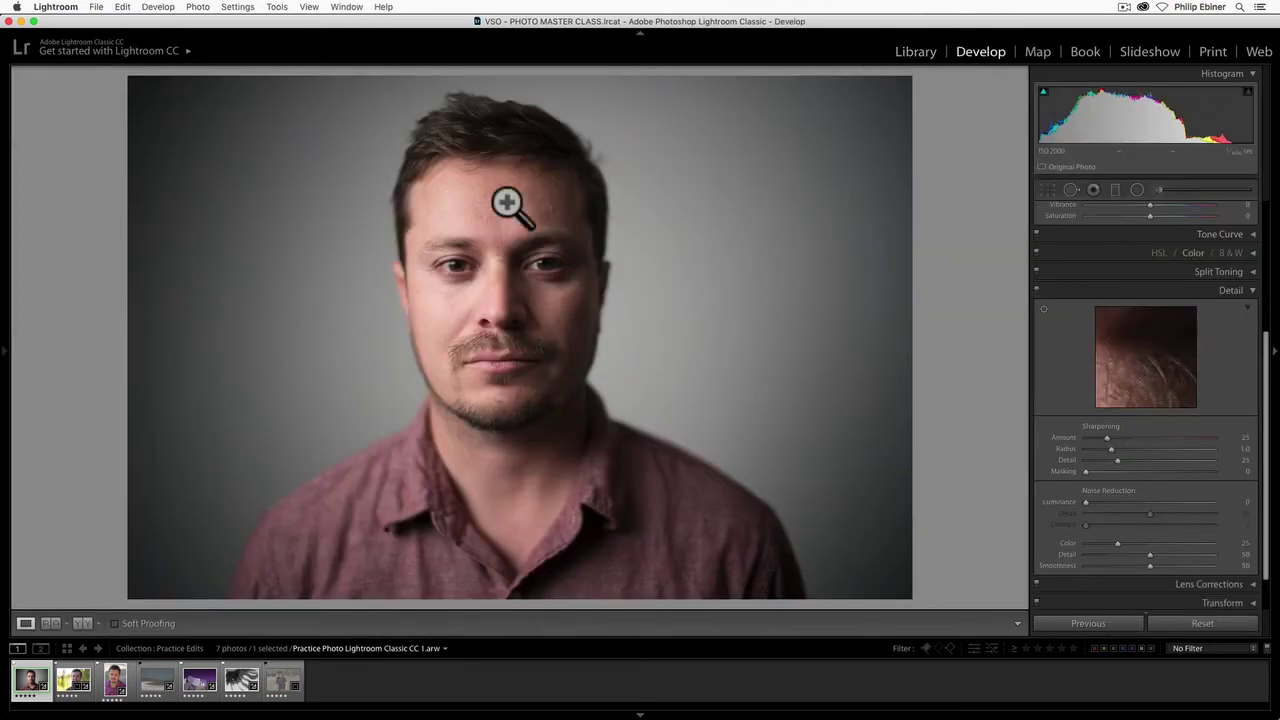
click(312, 7)
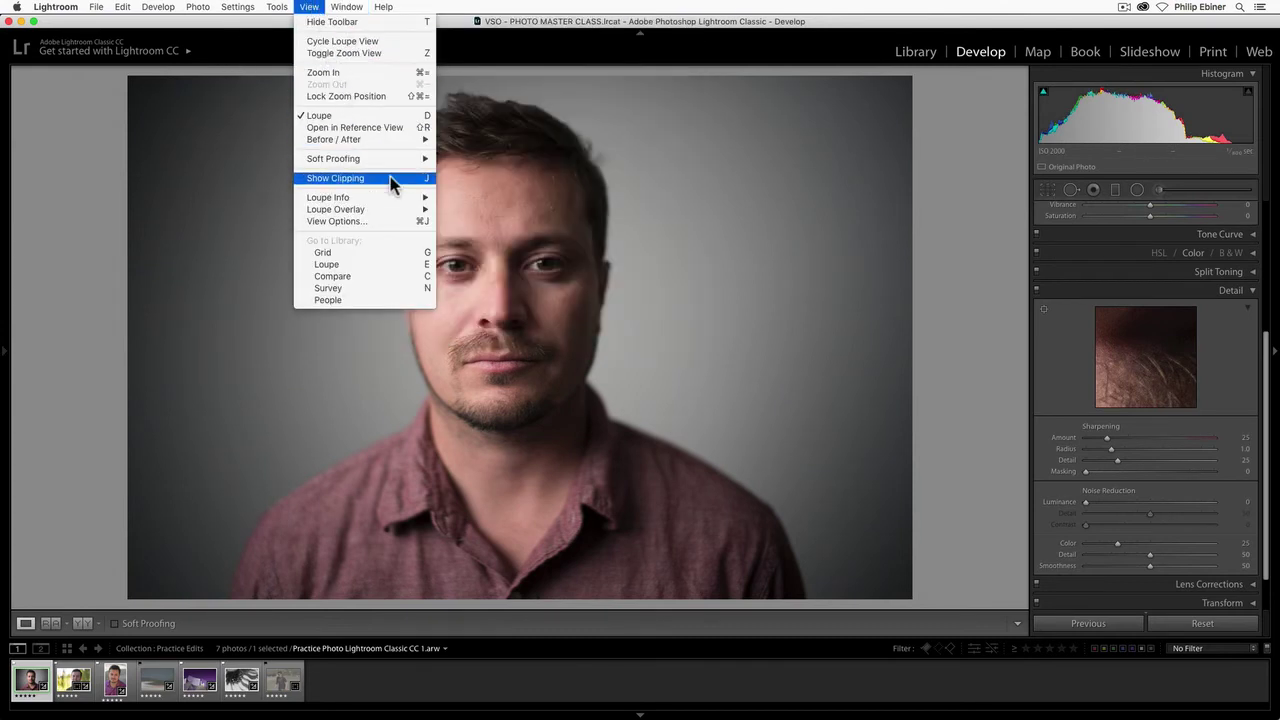
click(387, 219)
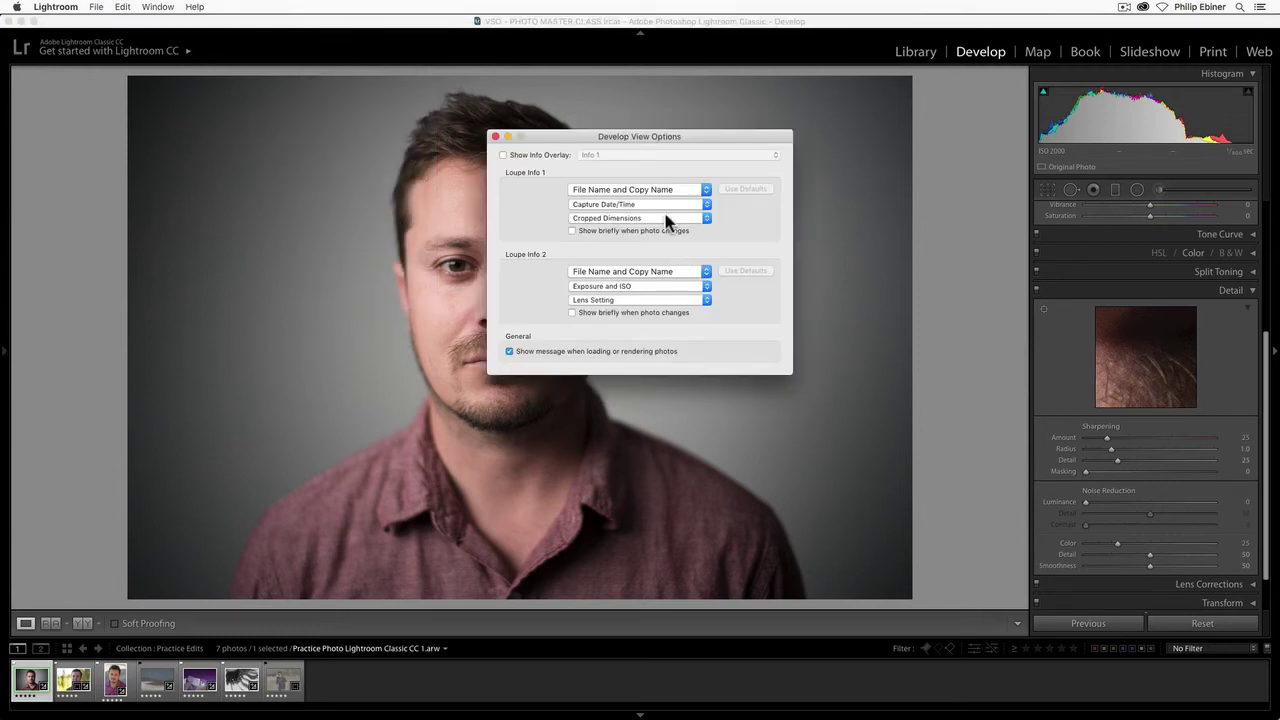
click(503, 156)
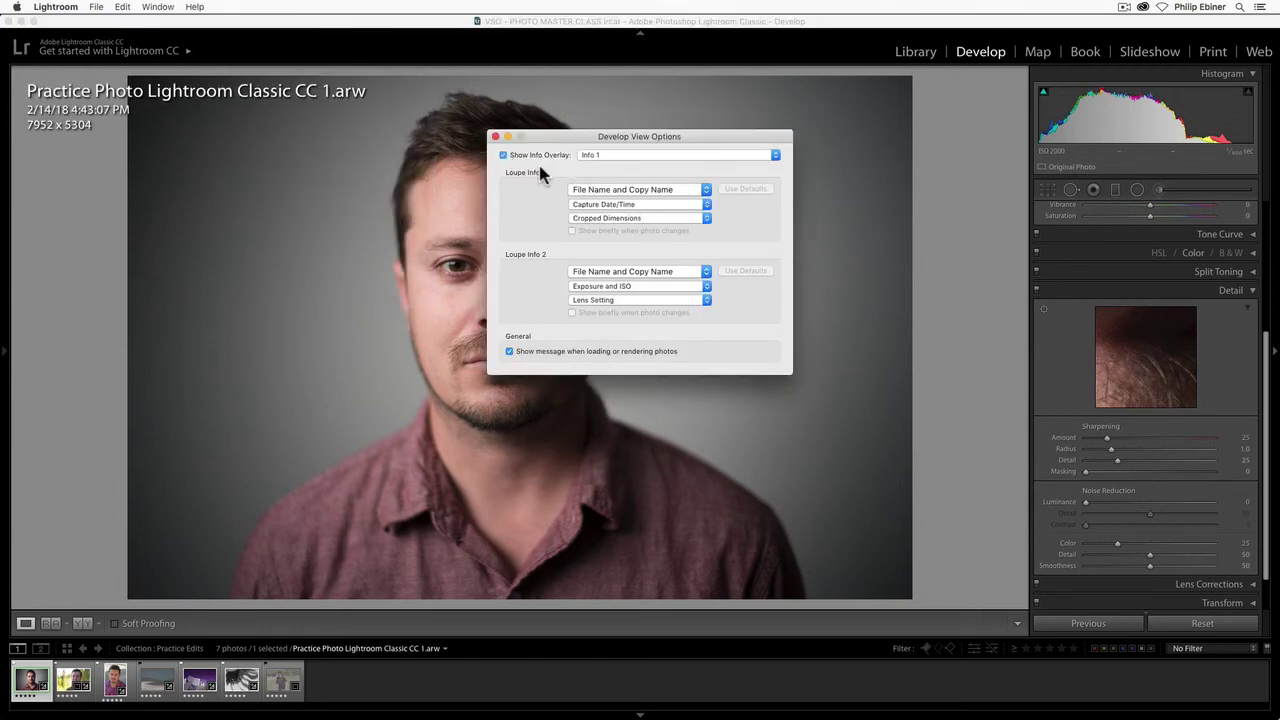
click(635, 189)
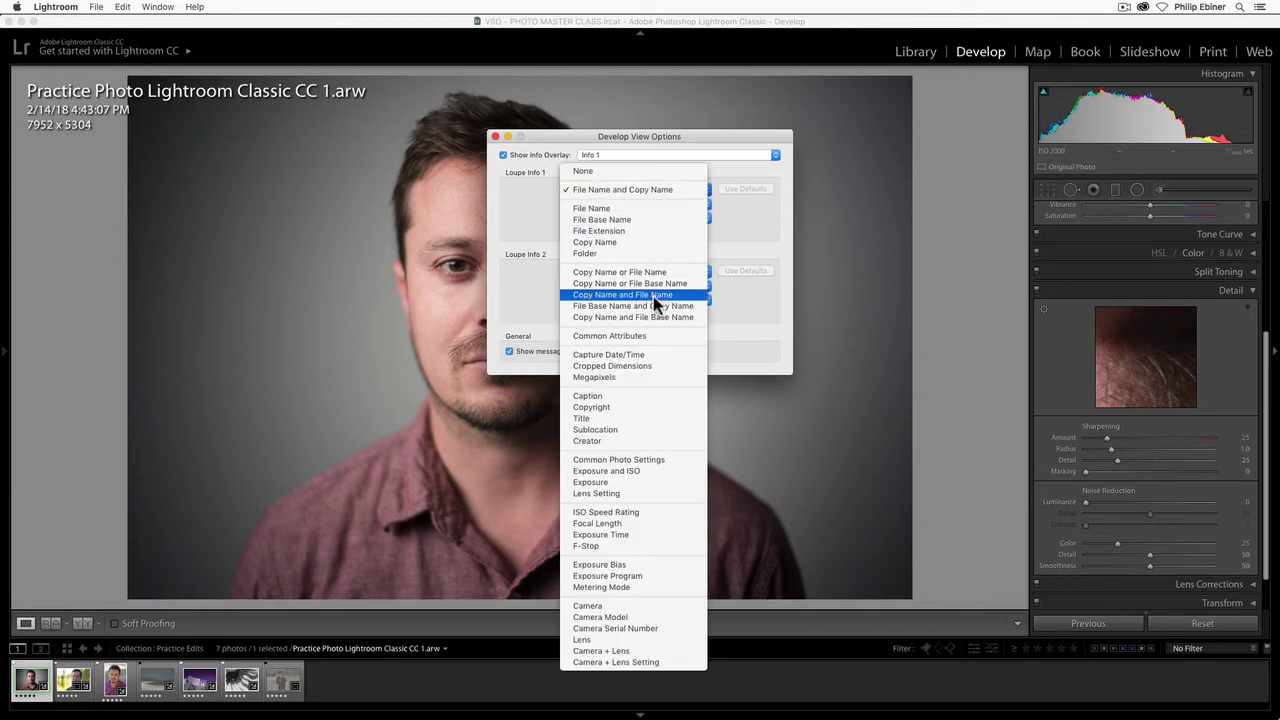
click(638, 461)
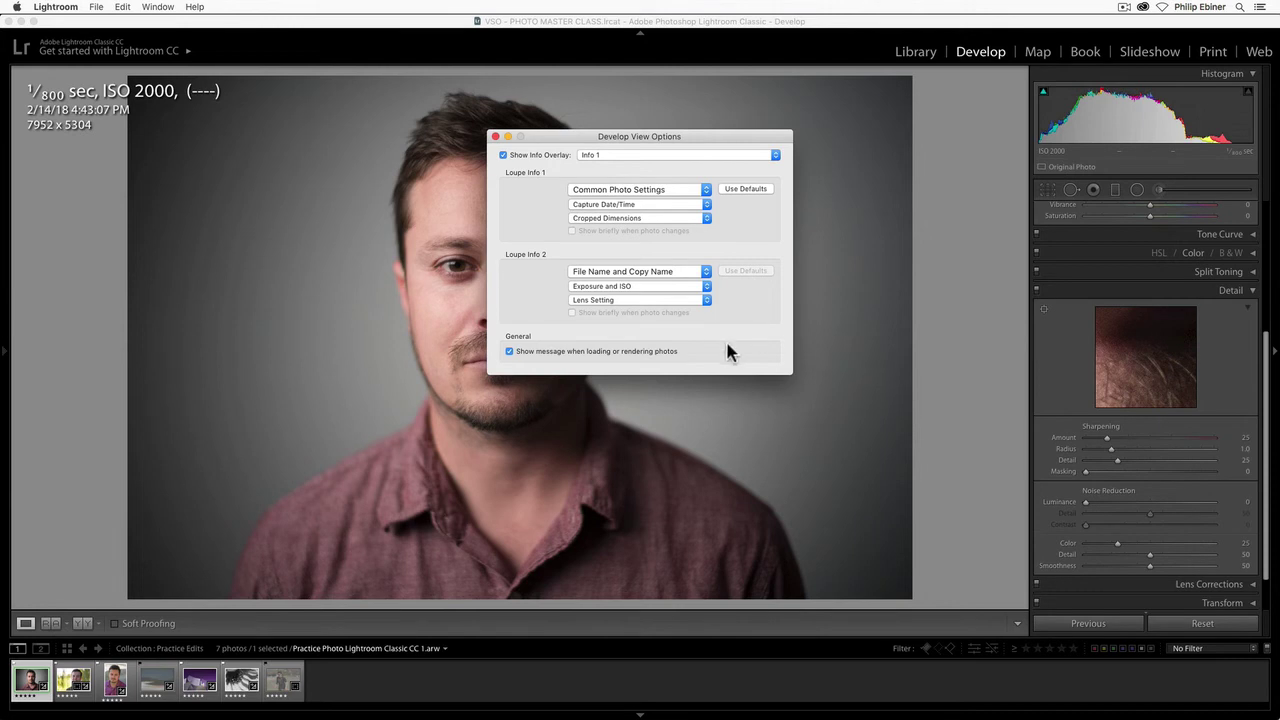
- Set the first line of Loupe Info 2 to None and close the Develop view options
click(608, 271)
click(603, 256)
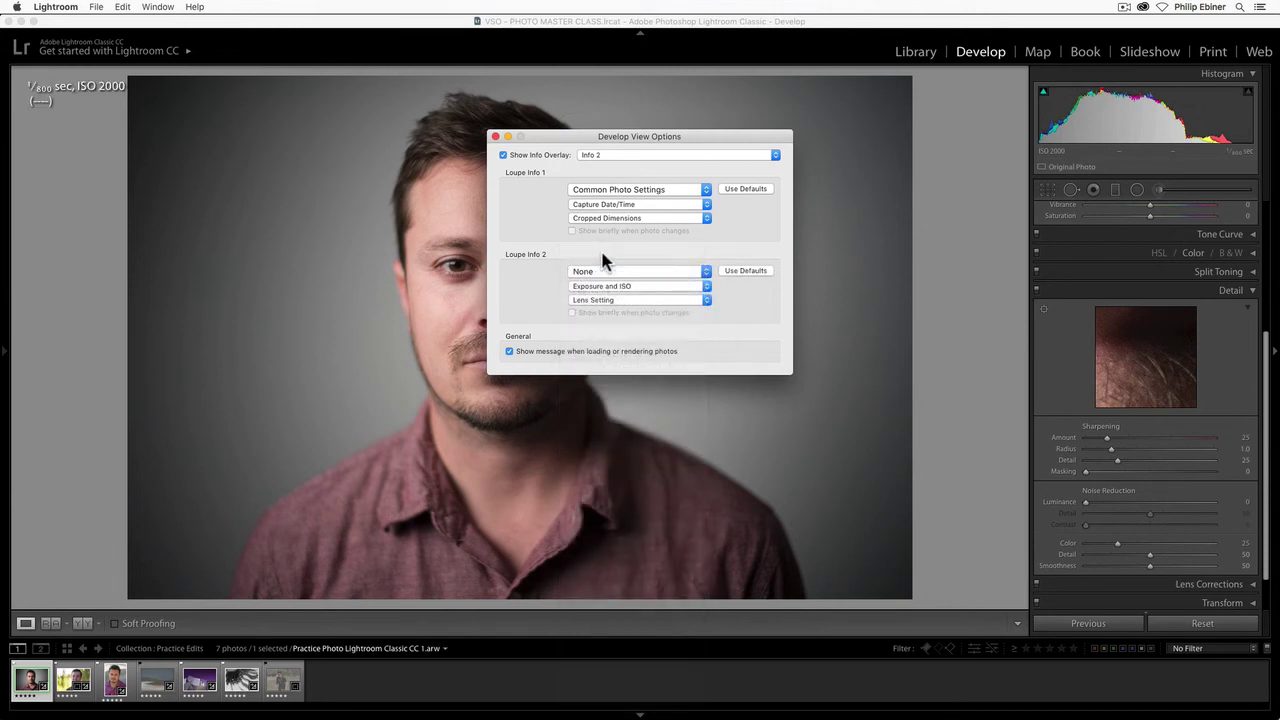
click(495, 137)
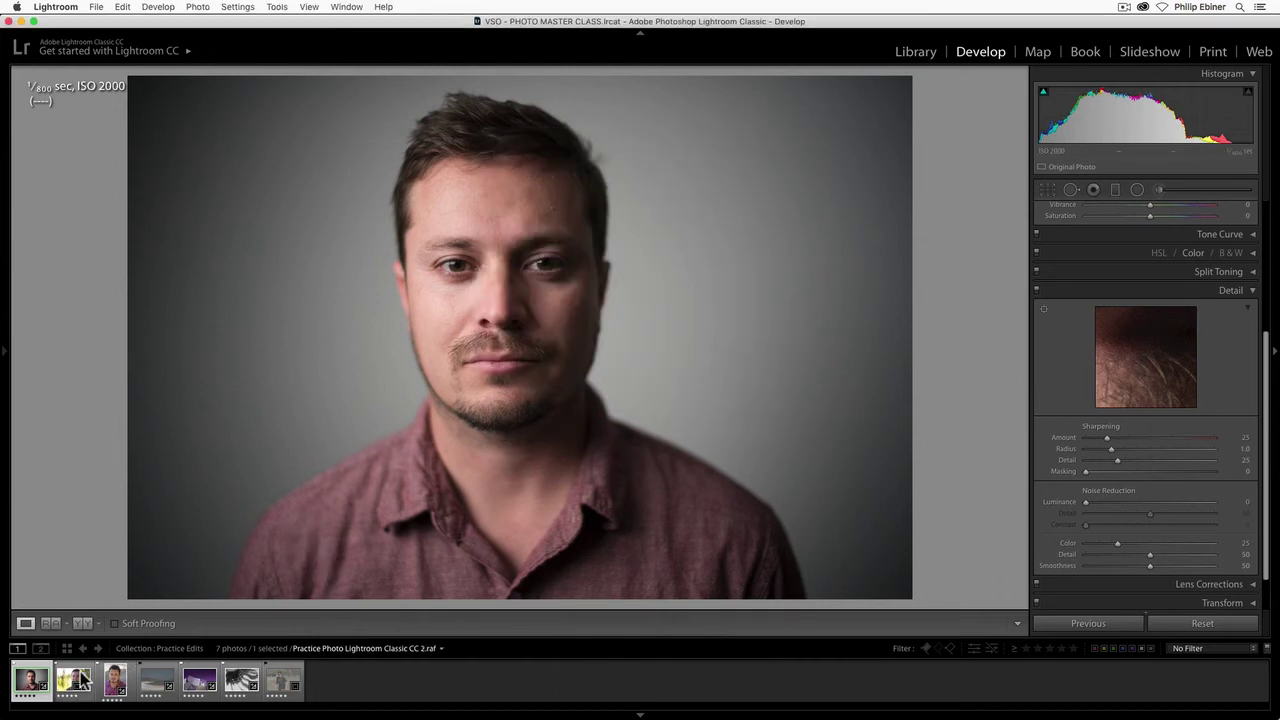
- Check the ISO of the outdoor portrait Practice Photo Lightroom Classic CC 2.raf in the overlay, and return to the grey-background portrait
click(114, 676)
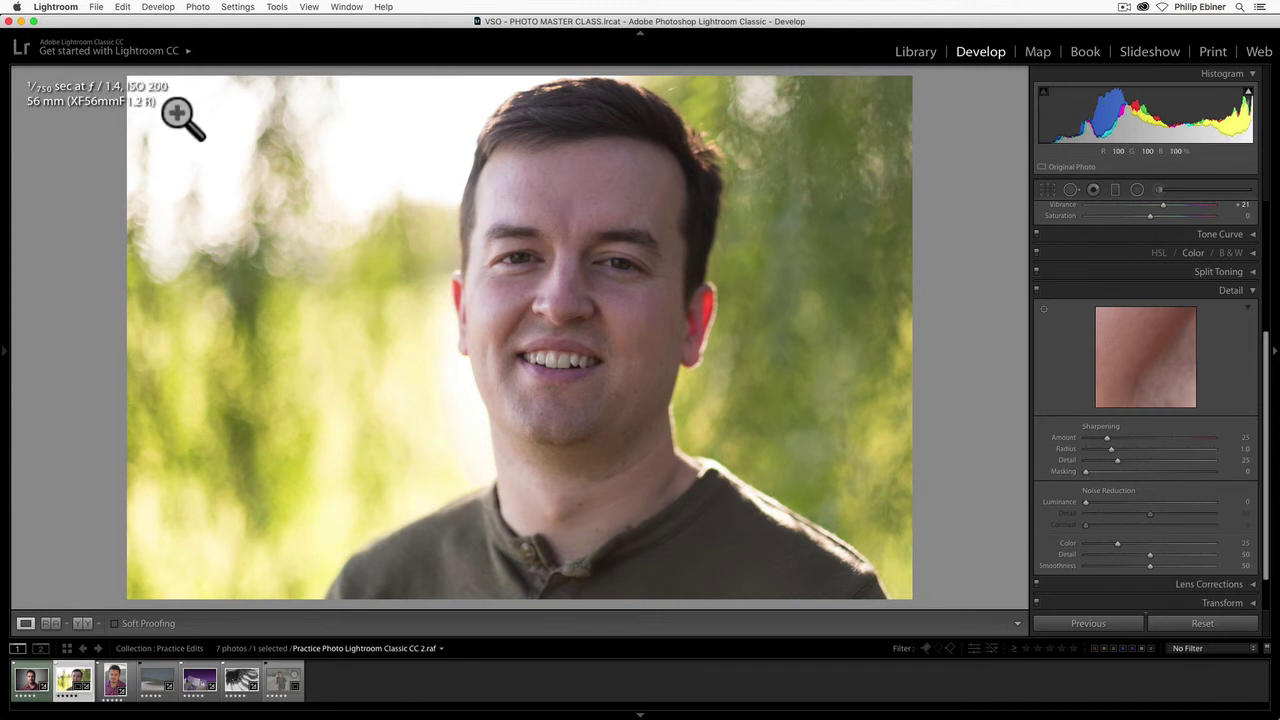
key(Left)
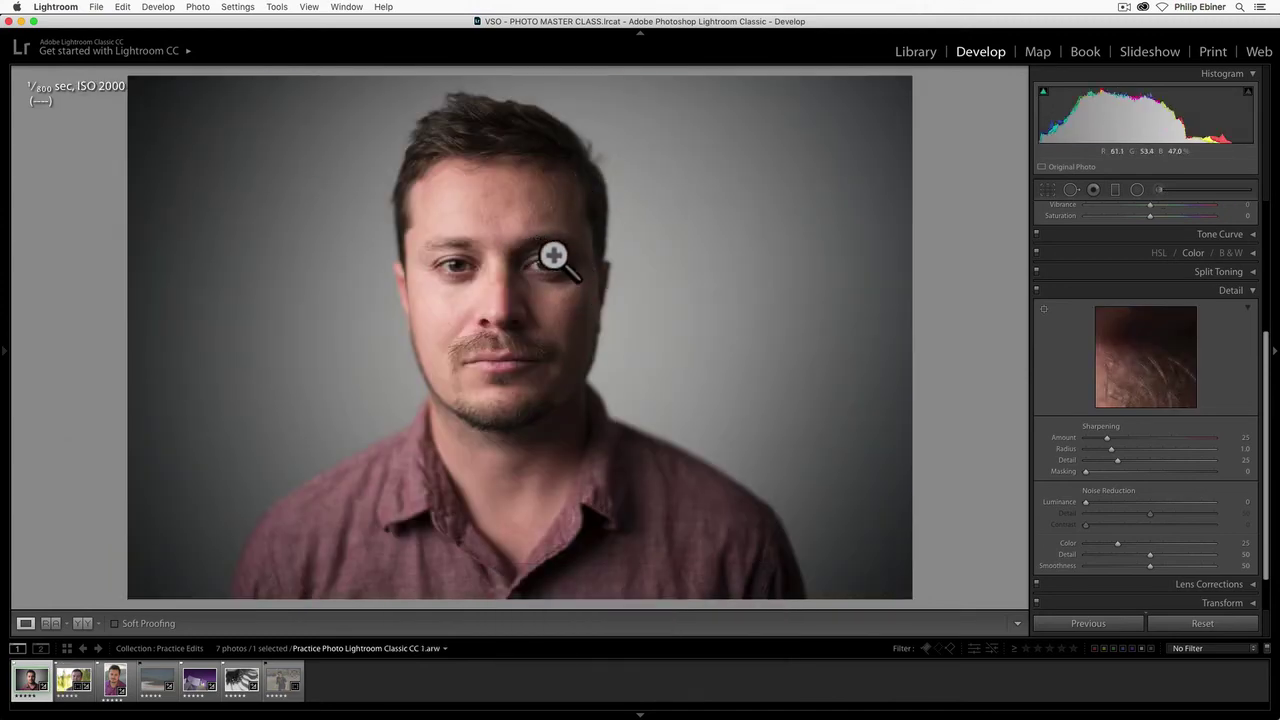
- Set the grey-background portrait's luminance noise reduction to 19 while inspecting the eye up close, and fit the photo in view
click(591, 234)
drag(451, 403, 451, 314)
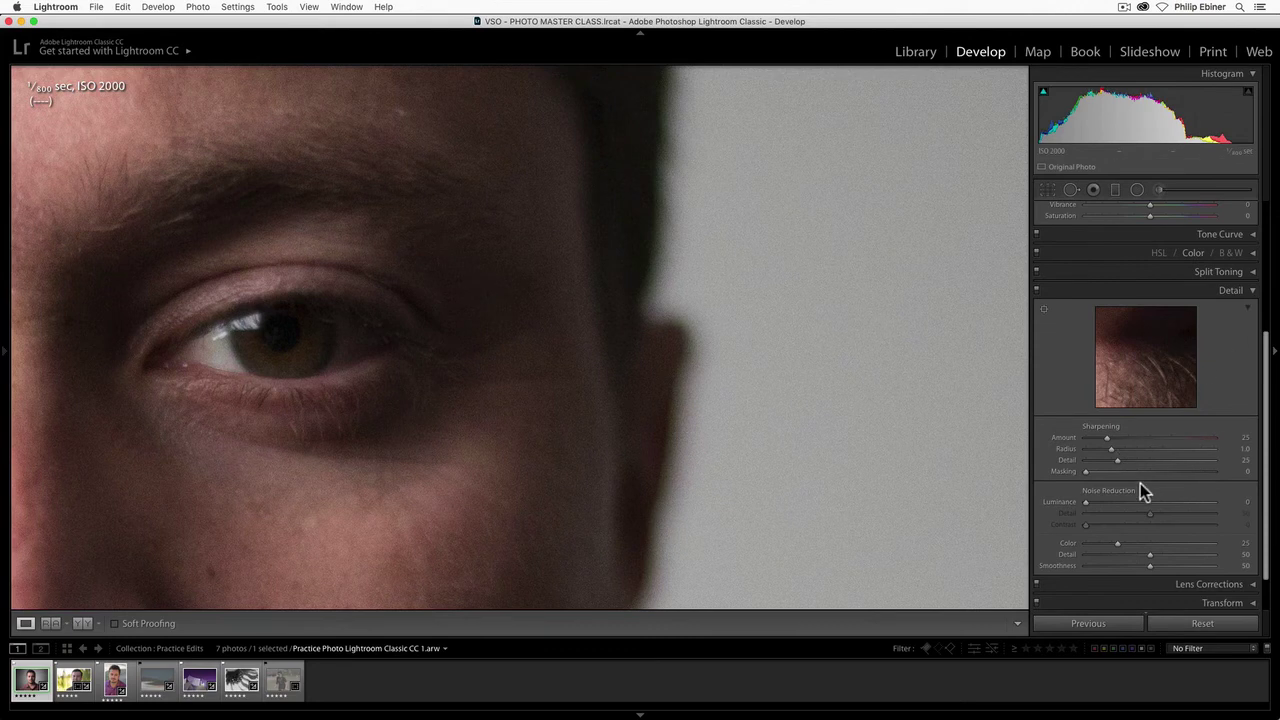
drag(1107, 502, 1111, 503)
click(583, 263)
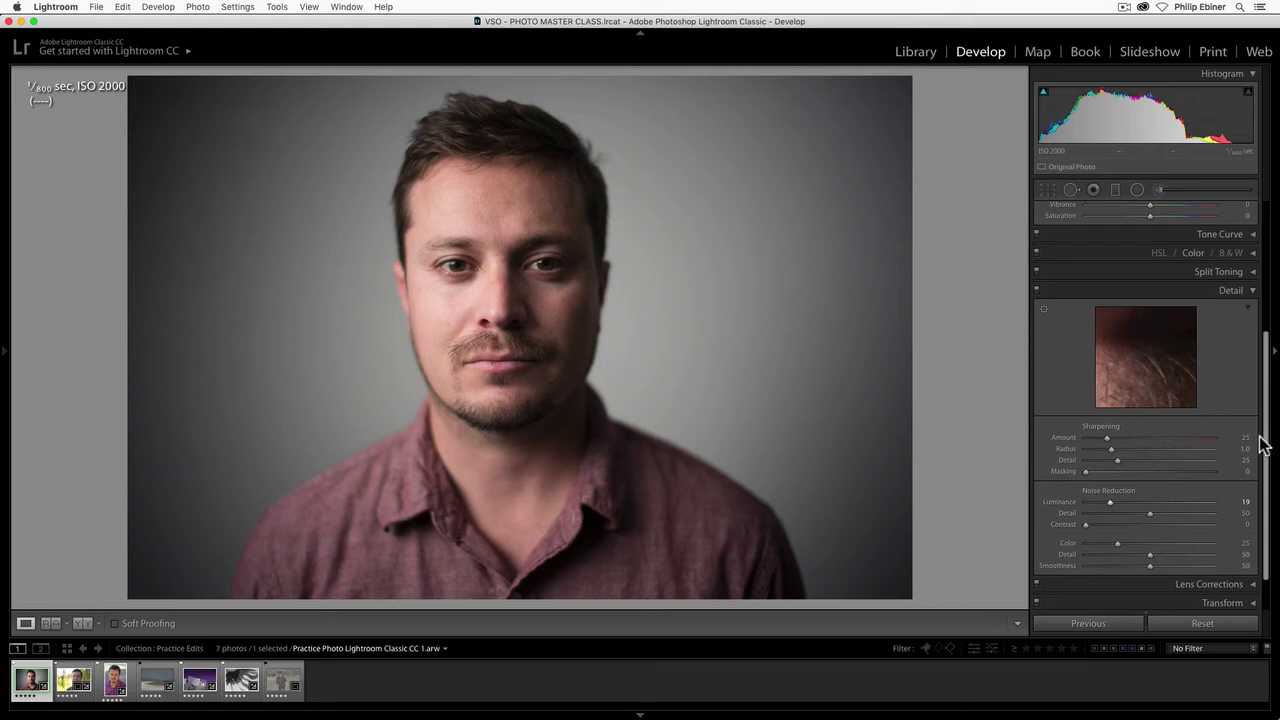
- Open the flower photo Practice Photo Lightroom Classic CC 6.nef and switch its black-and-white treatment to color
click(237, 681)
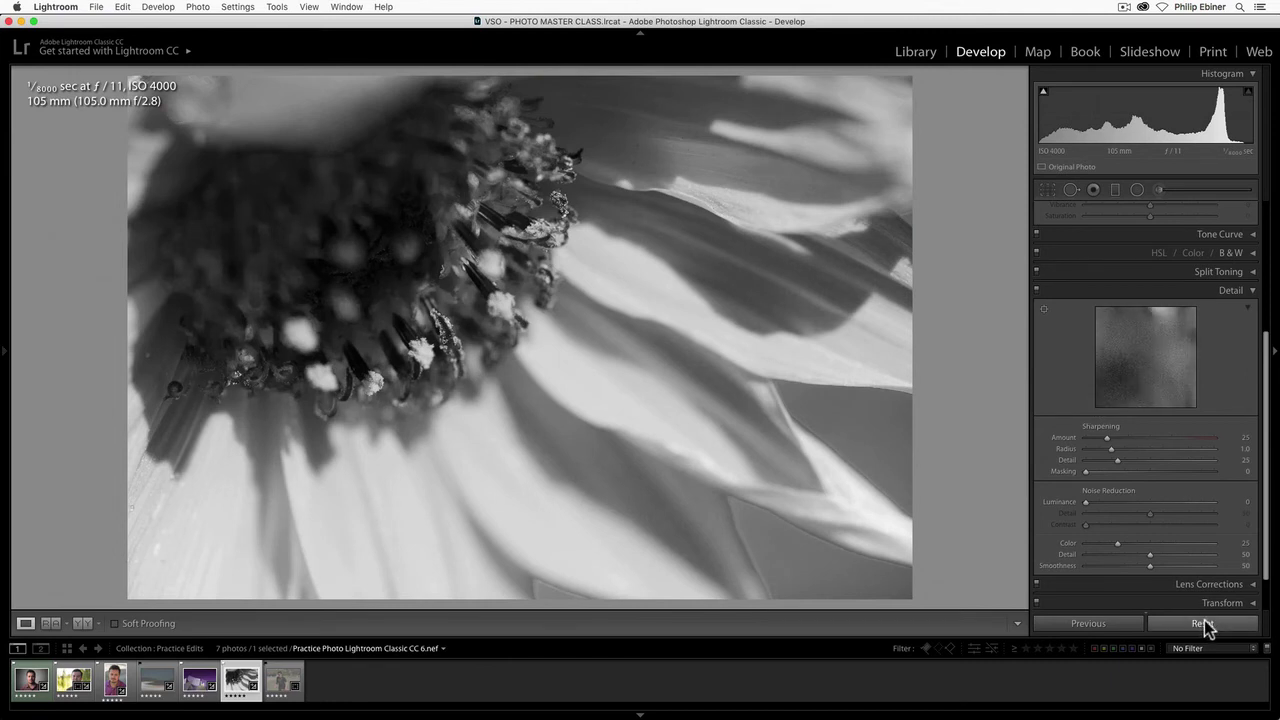
key(v)
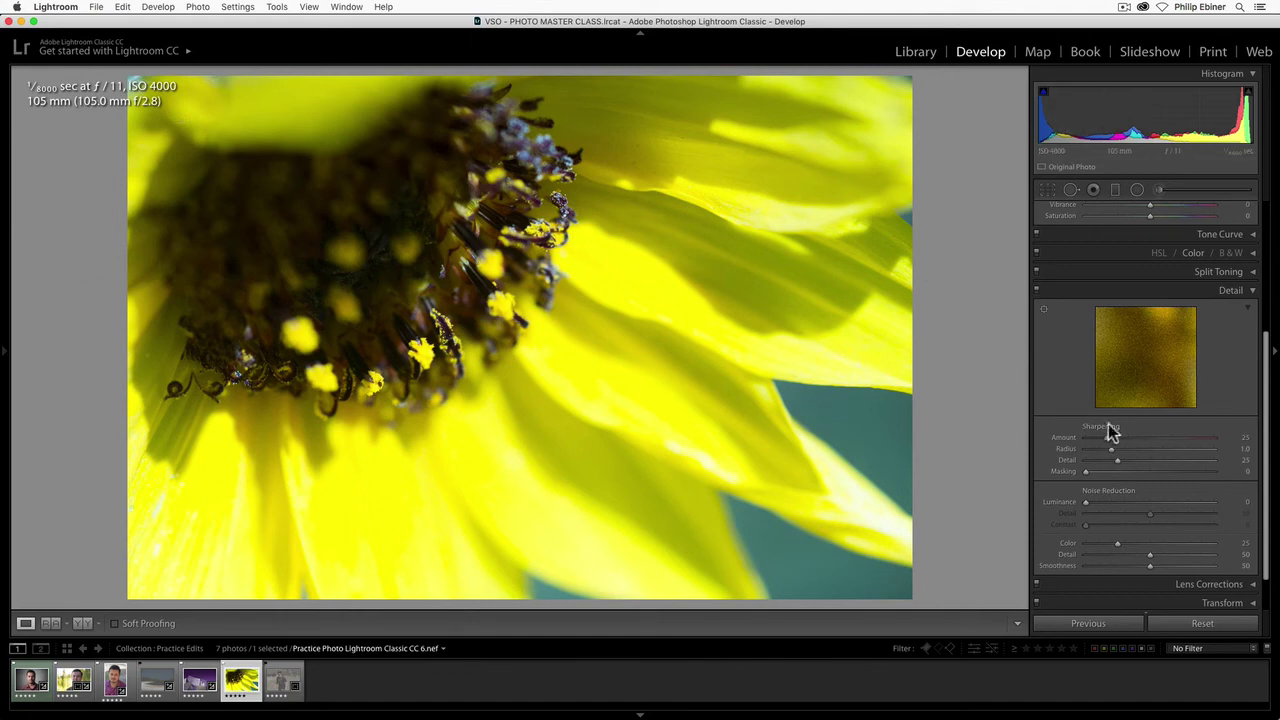
- Sharpen the flower photo with Amount 113, Radius 2.2 and Detail 18, judging the stamens up close and then the whole photo
click(550, 227)
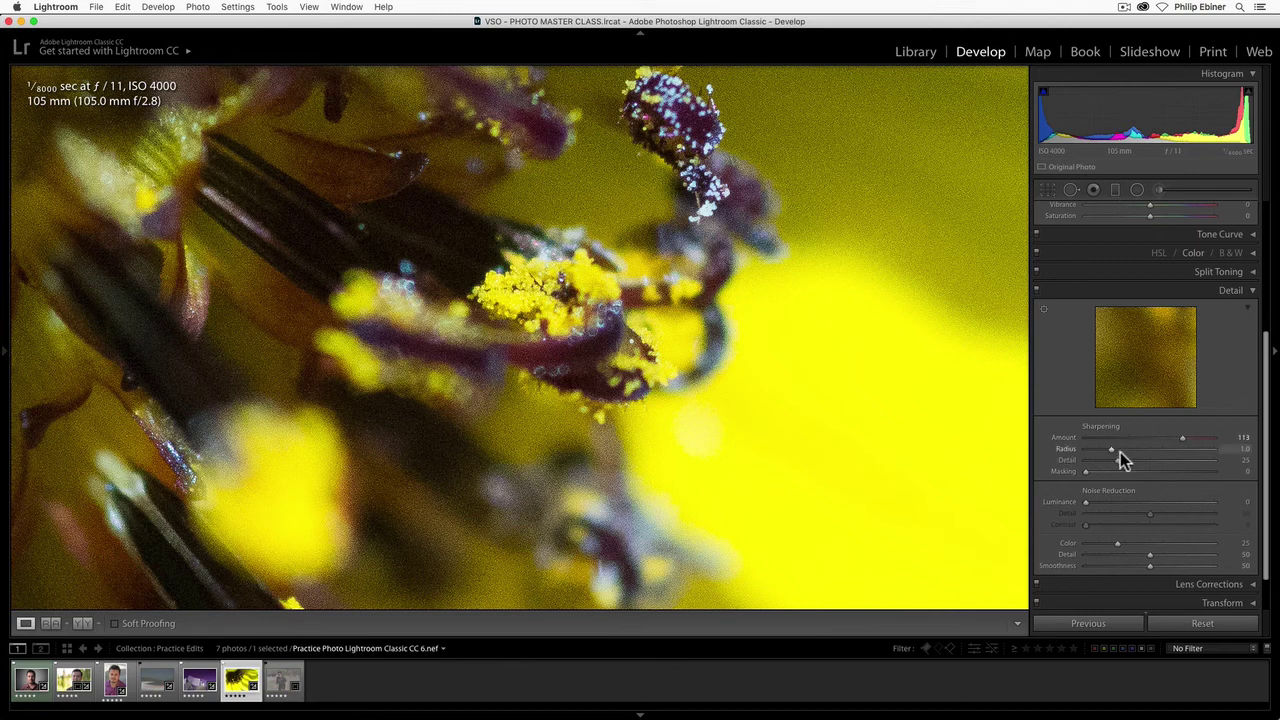
click(1170, 448)
drag(1202, 464, 1103, 468)
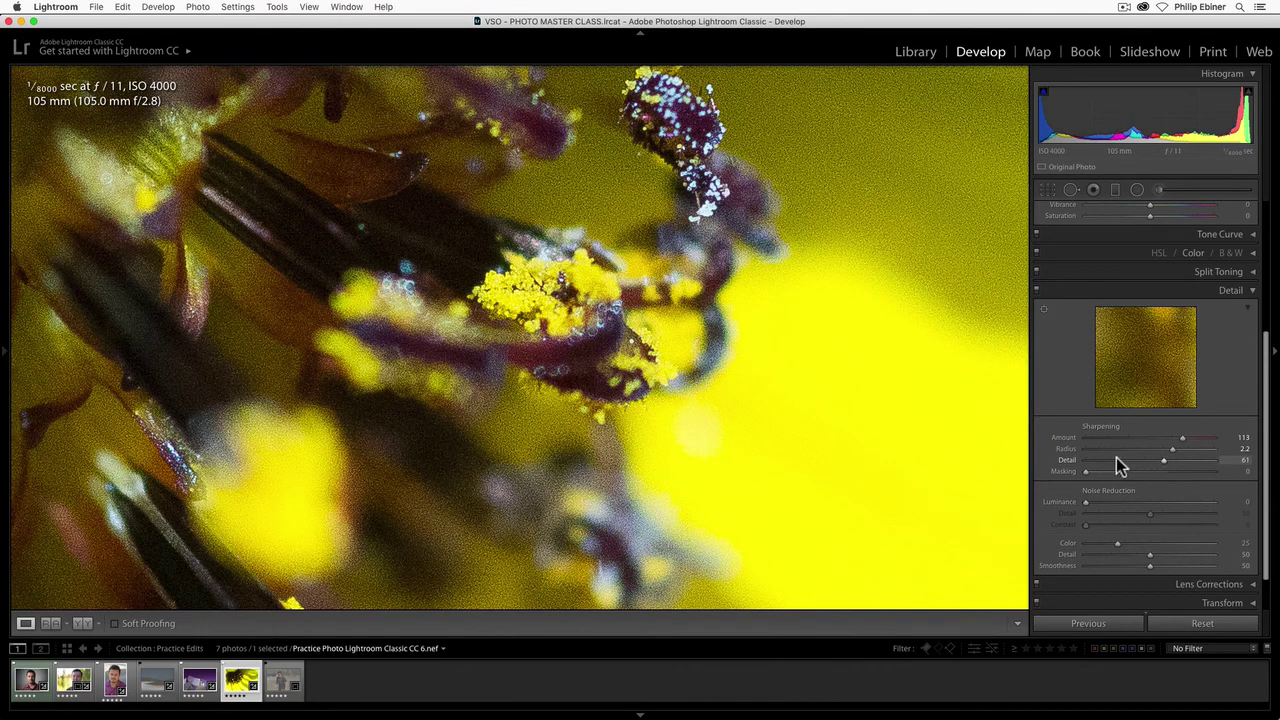
click(1108, 460)
click(462, 236)
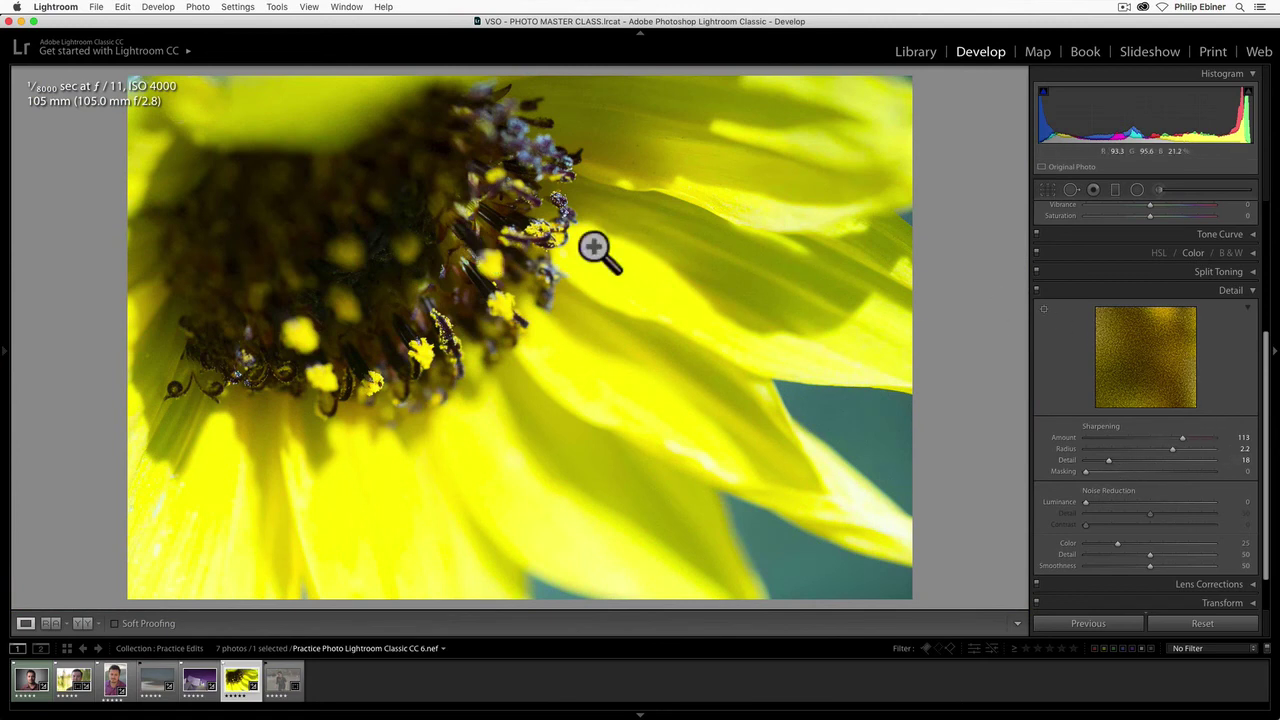
- Reduce the flower photo's sharpening Amount to 59 and restore the Radius to its default of 1.0
double_click(1182, 439)
double_click(1179, 450)
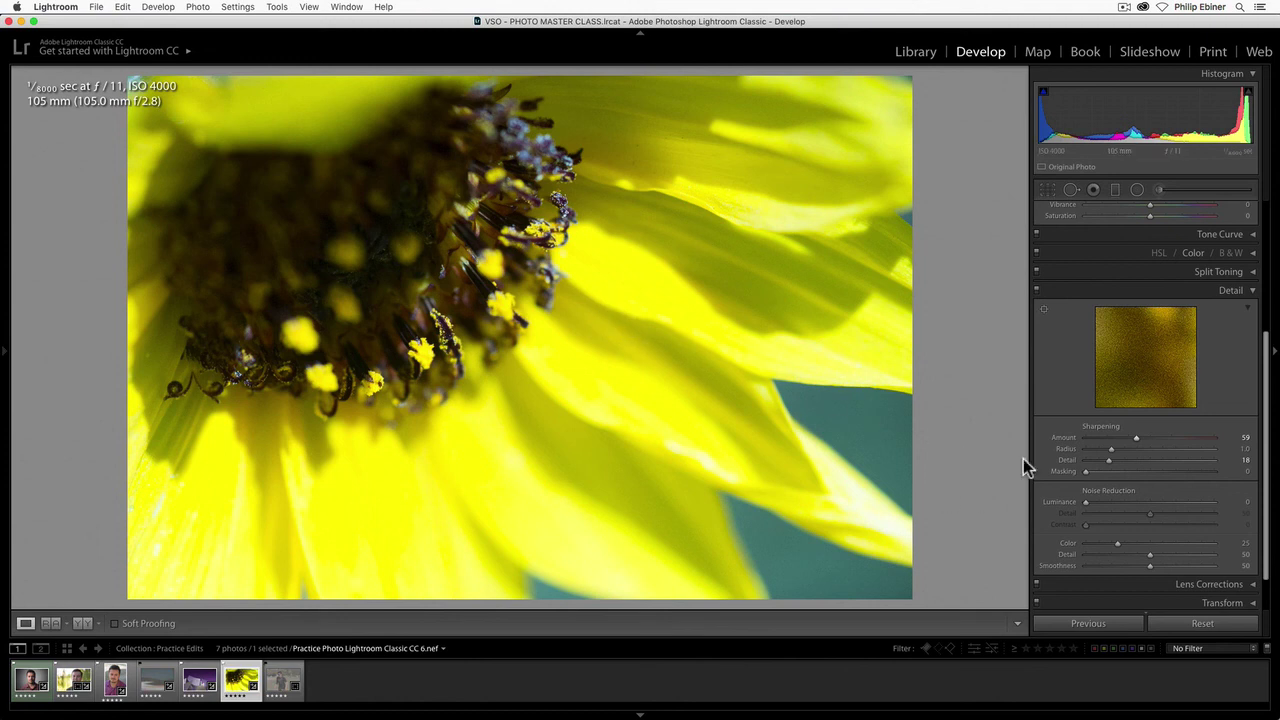
- Collapse the Detail and Basic settings and expand the Effects settings for the flower photo
click(1260, 300)
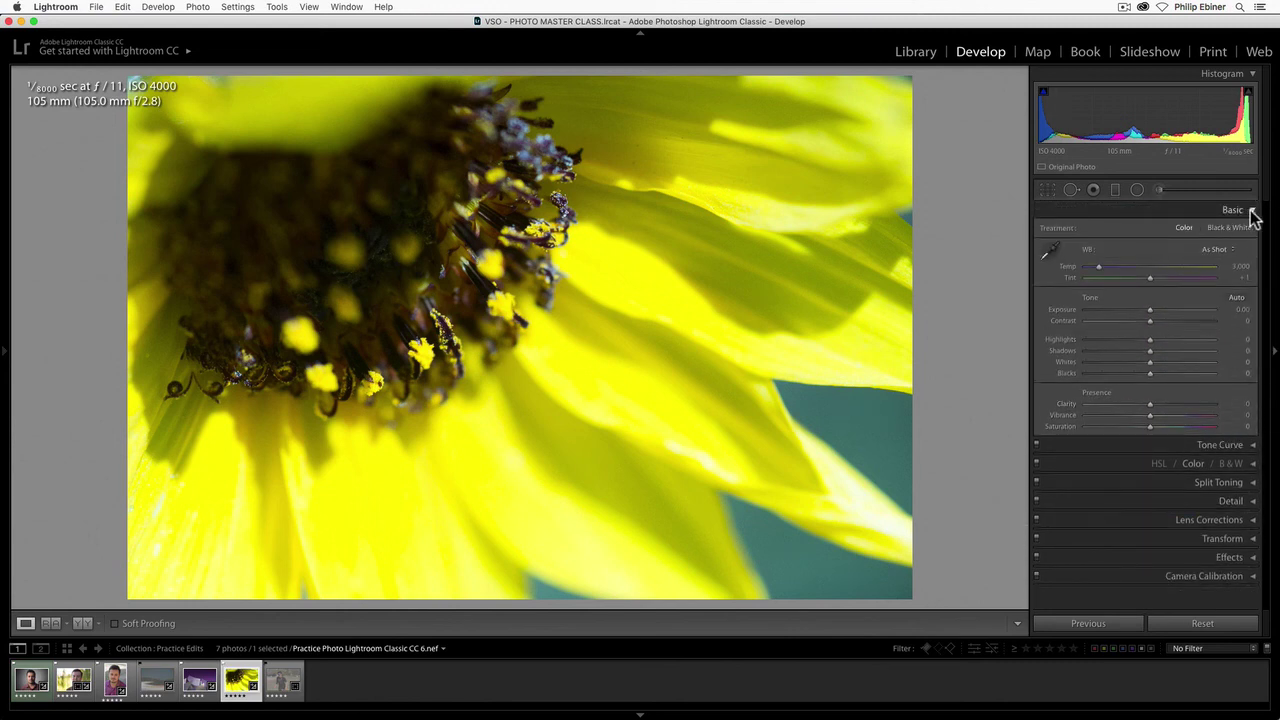
click(1251, 209)
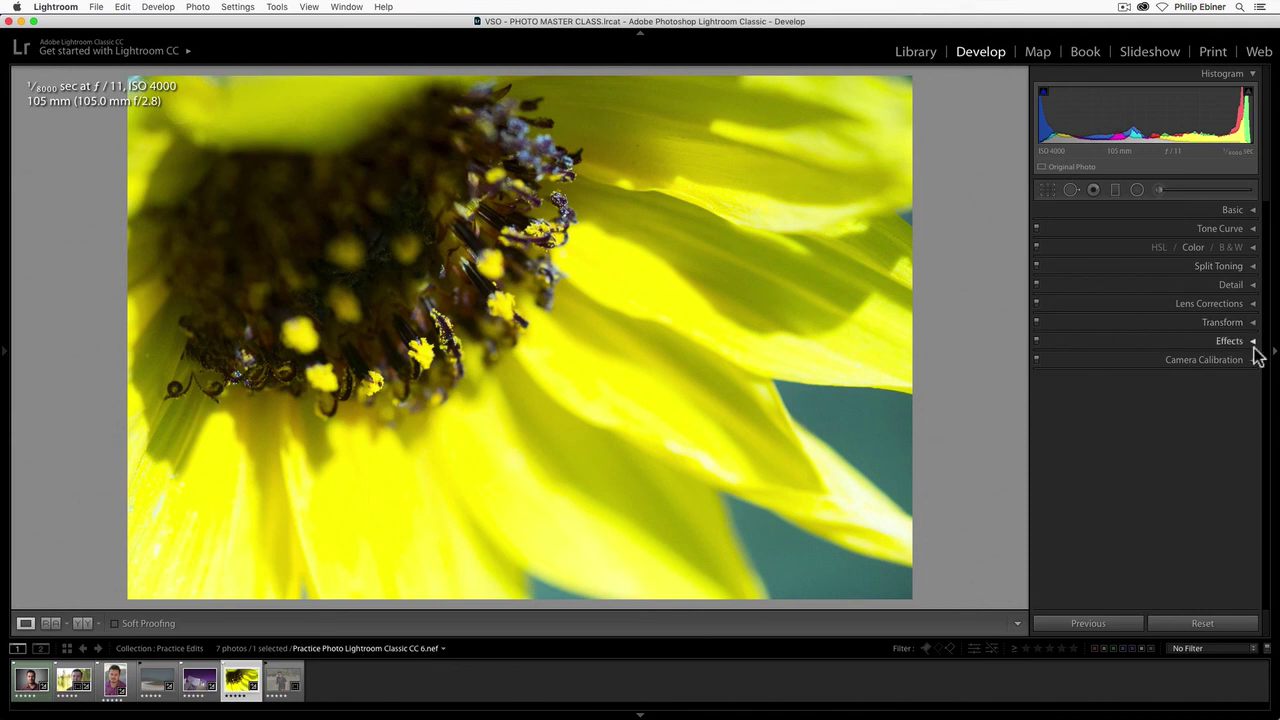
click(1252, 344)
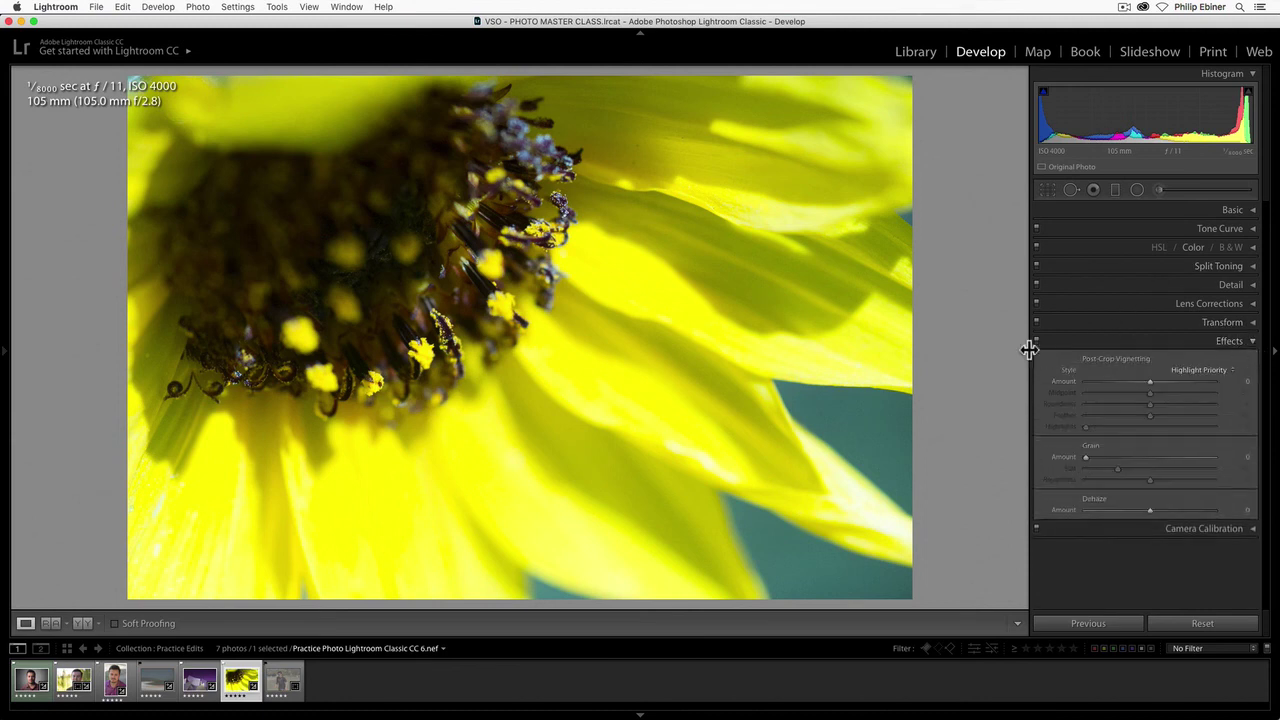